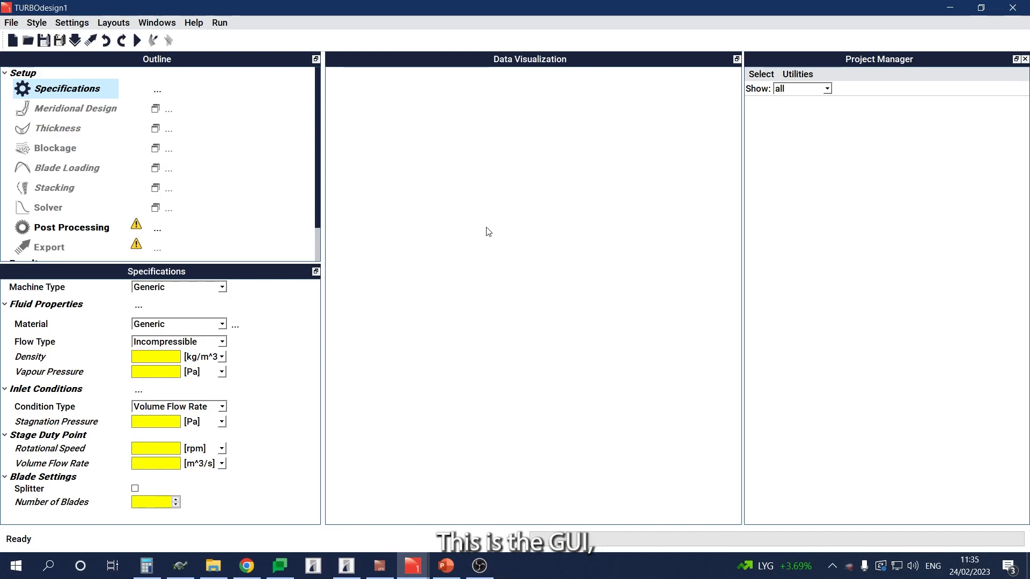
Step: Open the rotor input file TD1_Stage1_Rotor.pre and review its specifications down to the blade settings
click(28, 41)
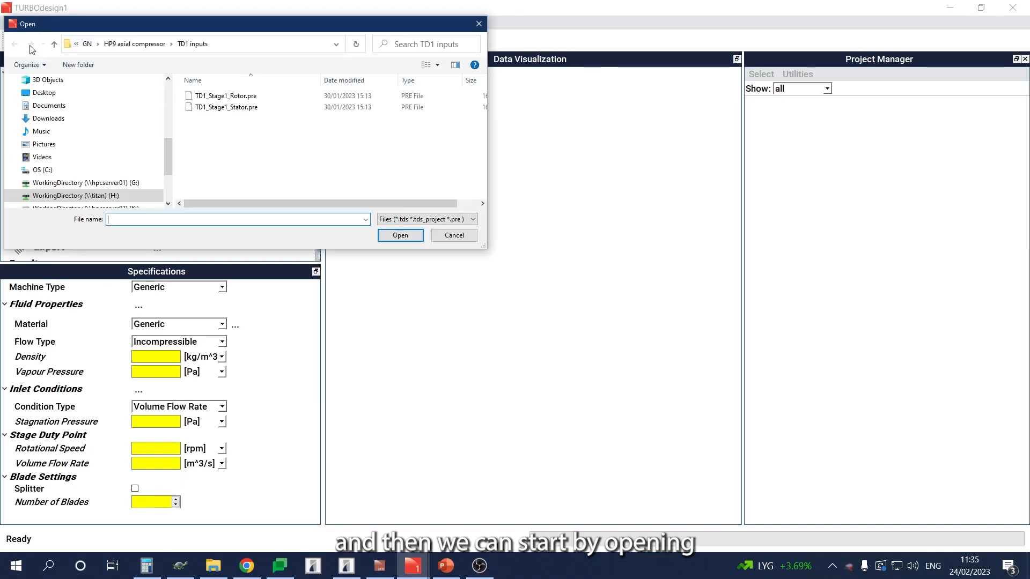
double_click(237, 99)
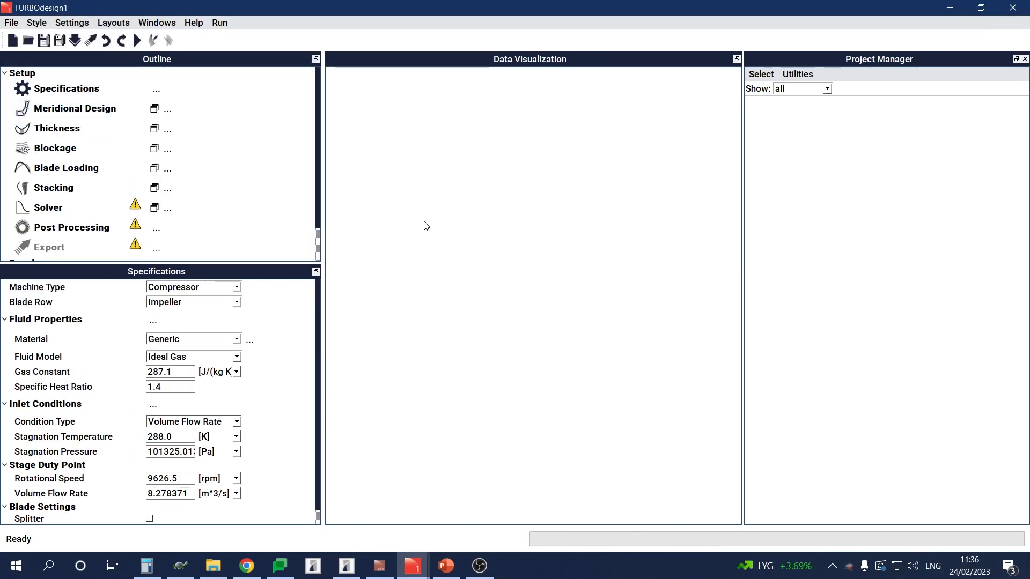
click(81, 94)
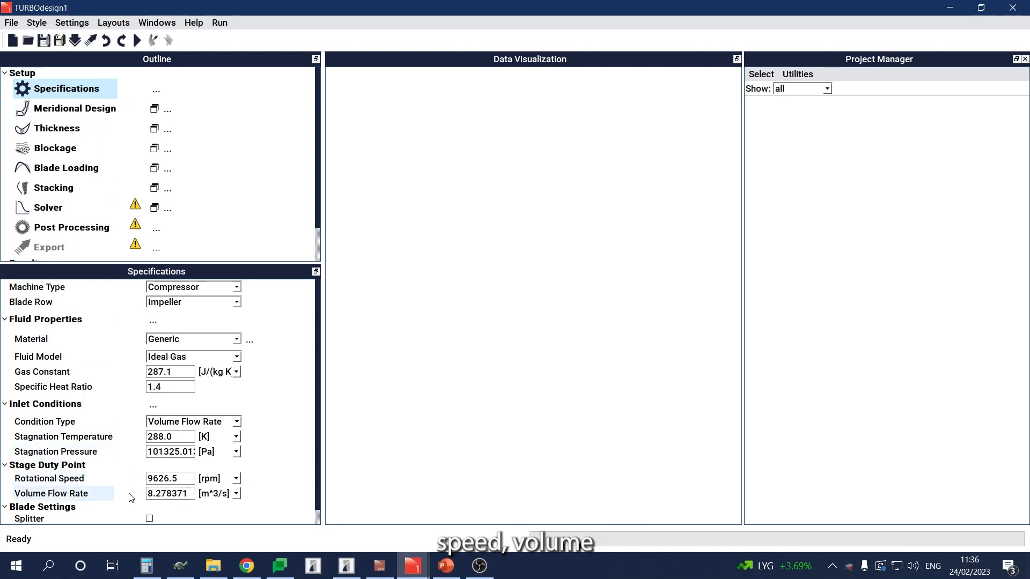
scroll(276, 433, down, 1)
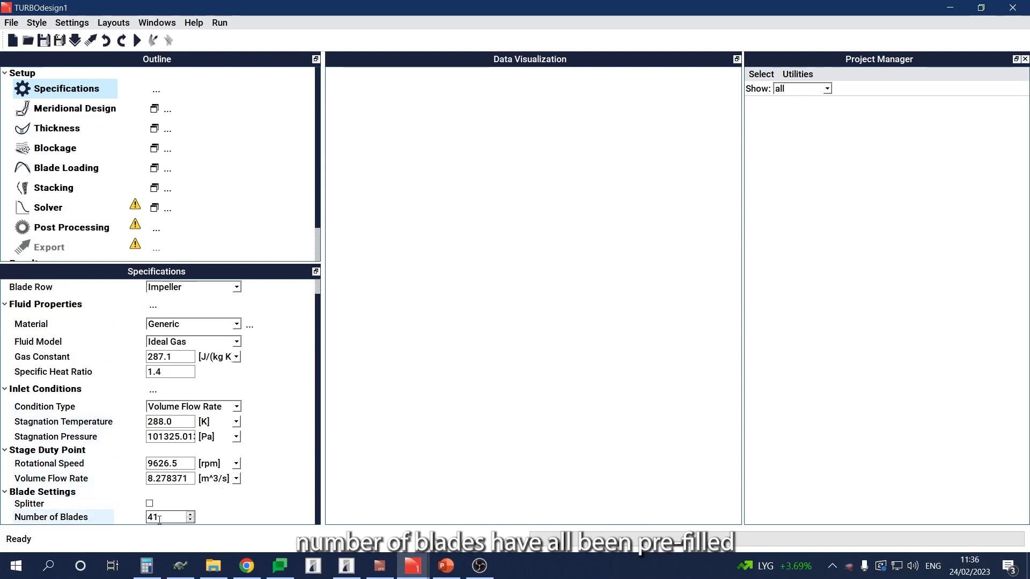
scroll(283, 435, up, 1)
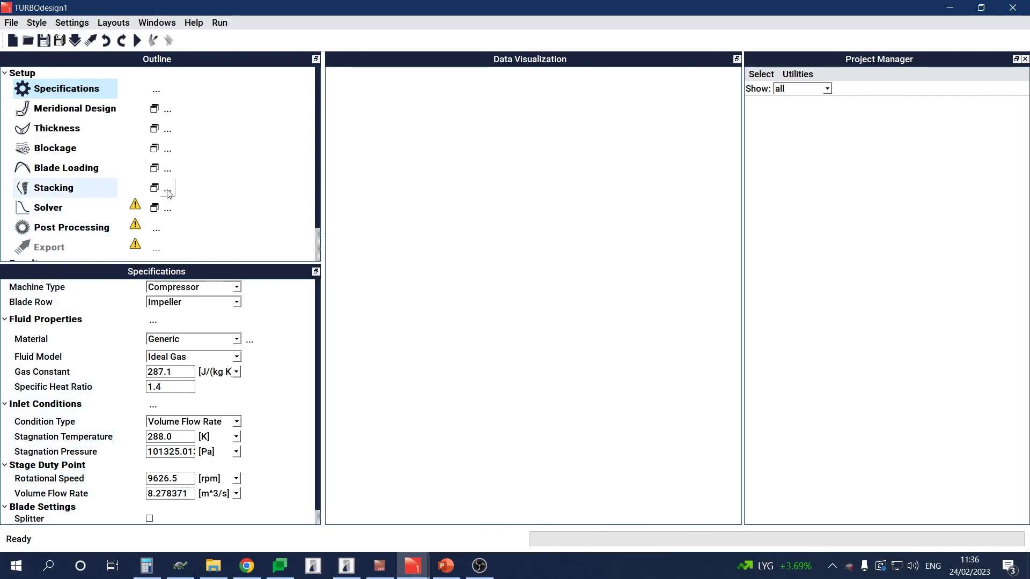
Step: Display the Meridional Design plot and the main blade Thickness plot
click(85, 109)
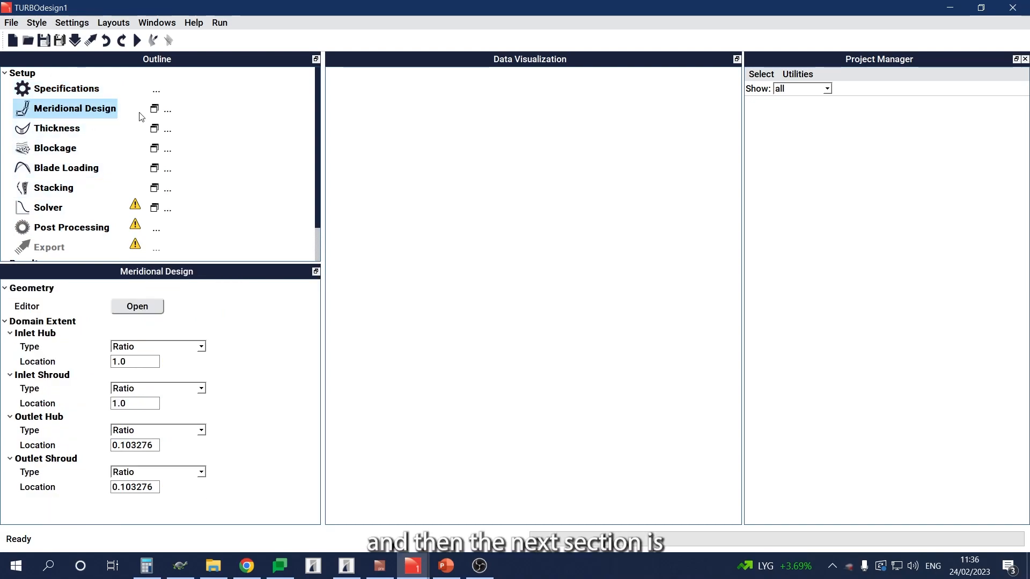
click(154, 110)
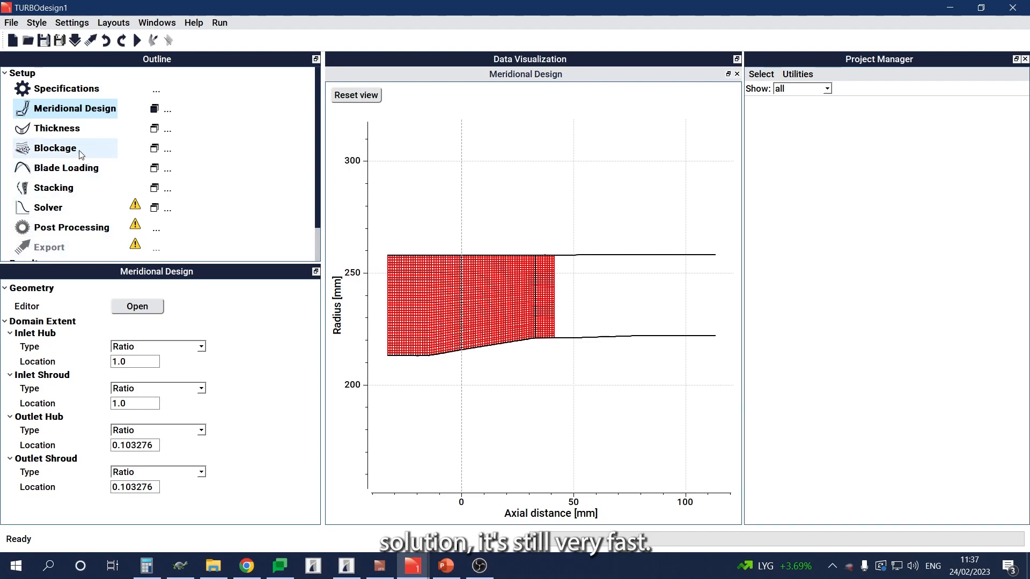
click(59, 129)
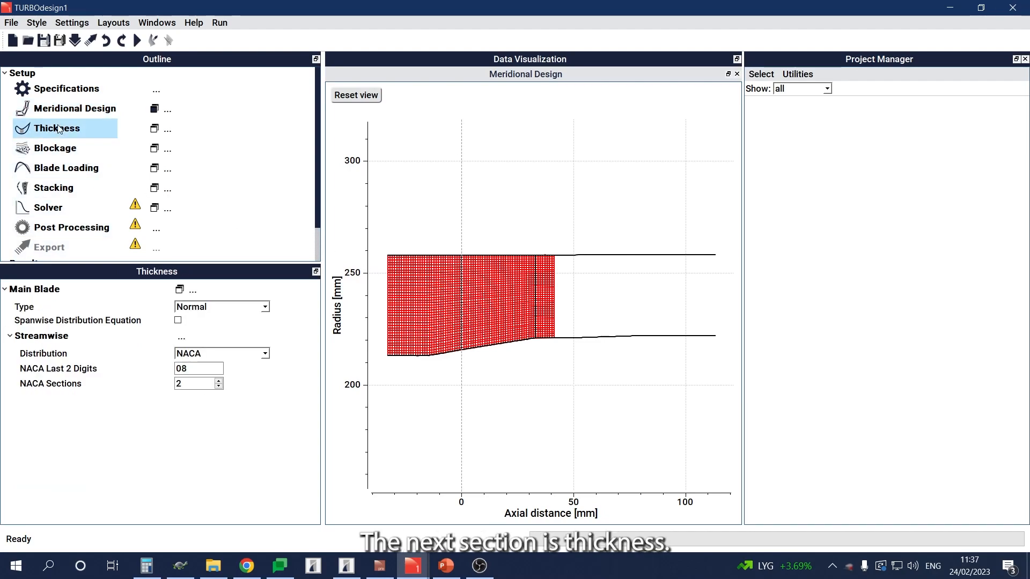
click(155, 129)
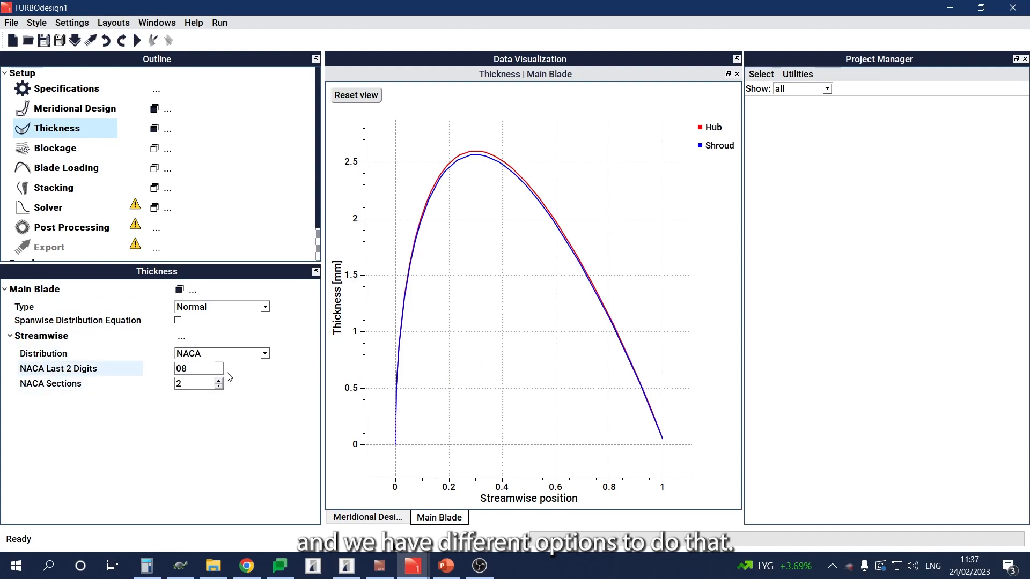
Step: Examine the main blade's thickness type options, streamwise distribution options and NACA digits without changing them
click(239, 312)
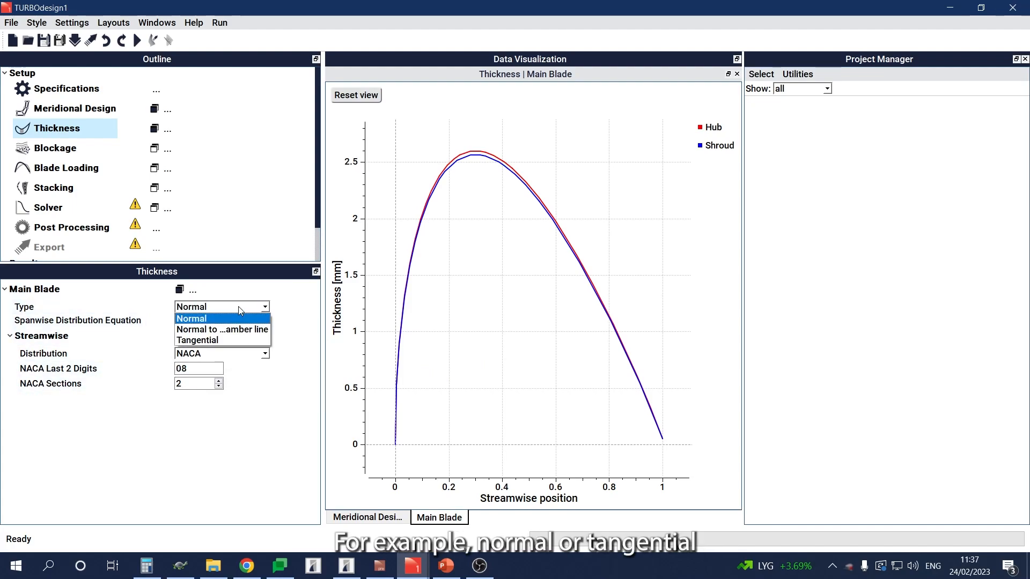
click(240, 318)
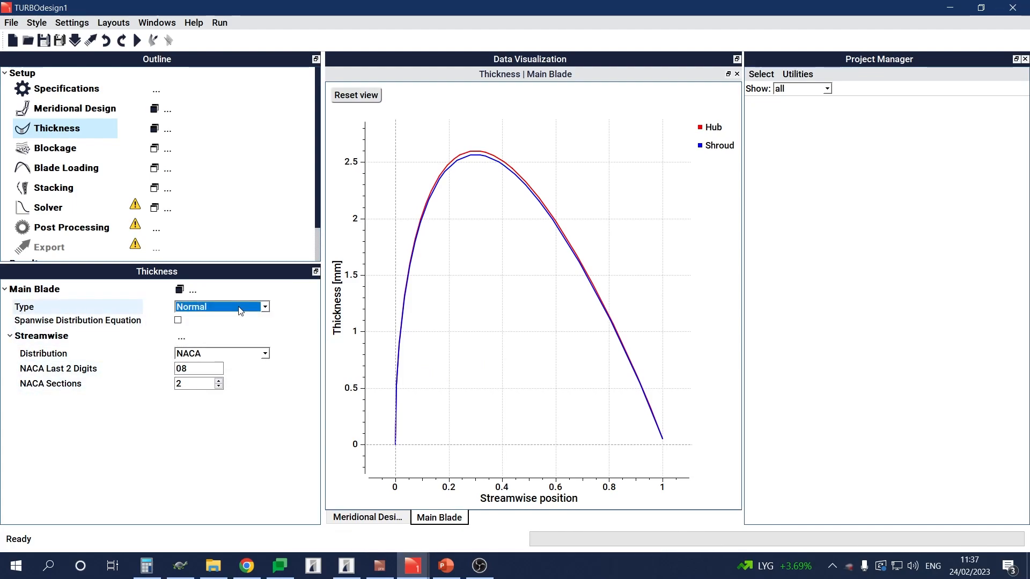
click(235, 355)
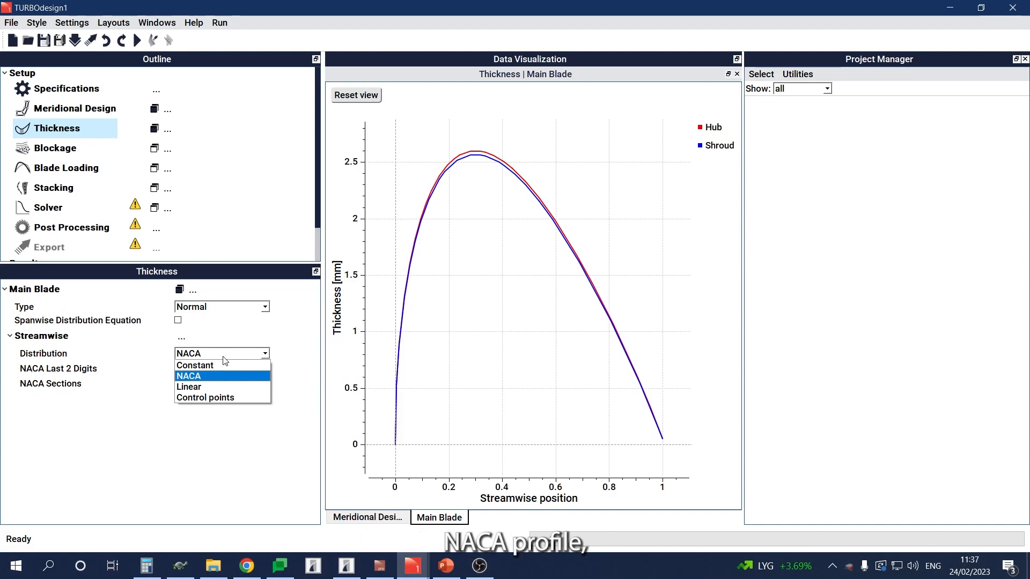
click(224, 356)
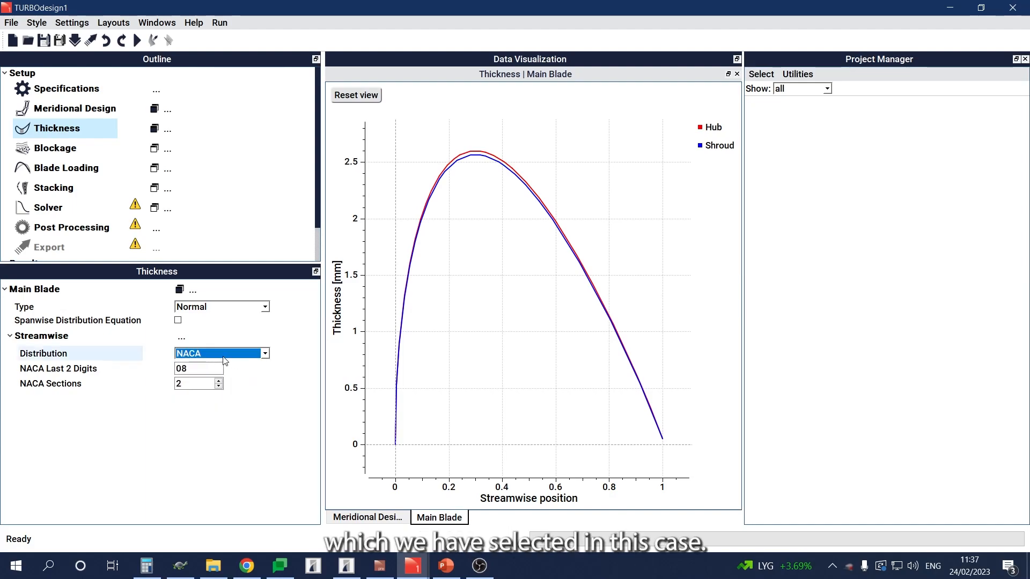
click(194, 369)
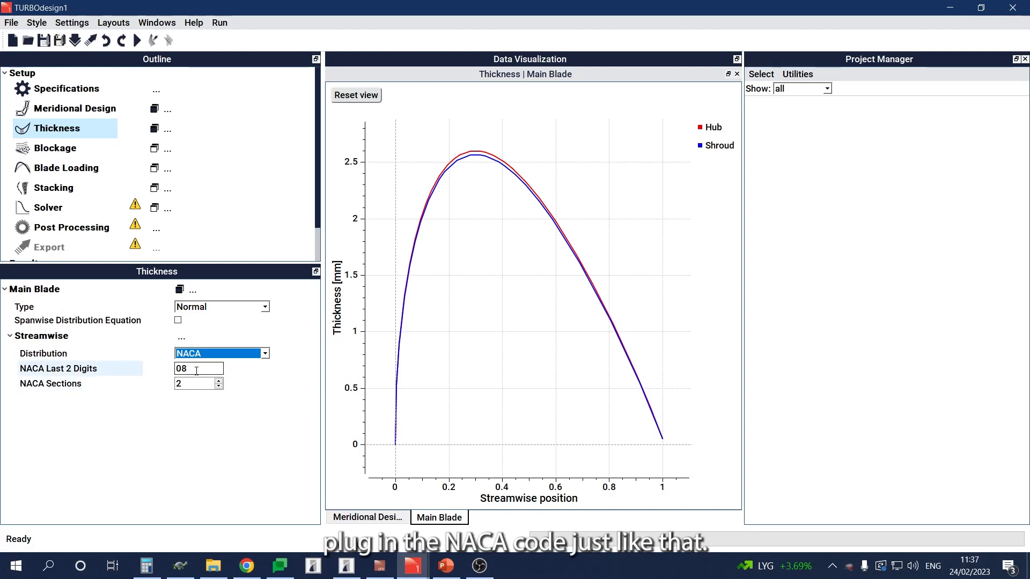
click(225, 467)
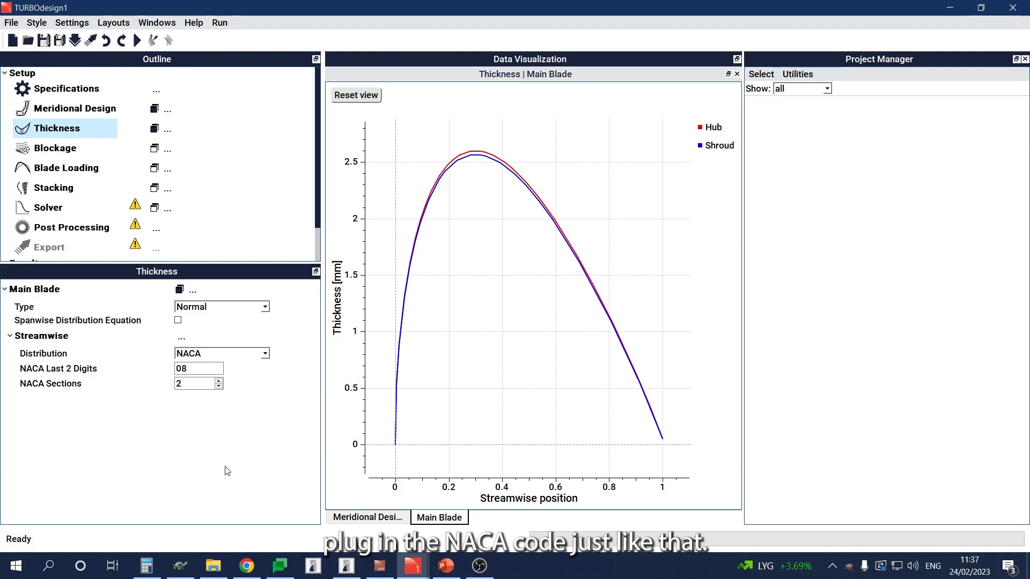
Step: Check the Blockage settings and display the spanwise rVt* and streamwise Blade Loading plots
click(79, 150)
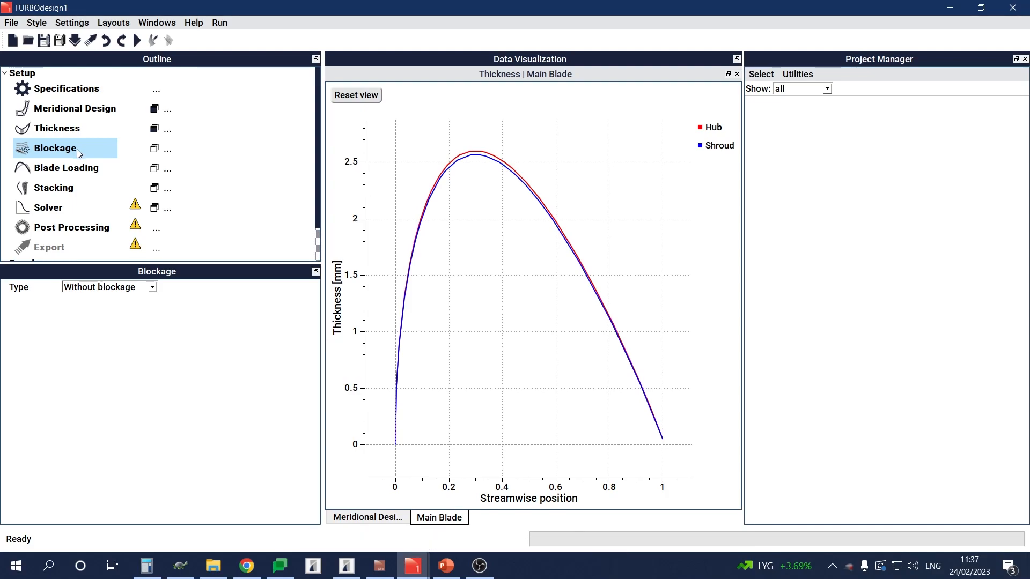
click(82, 174)
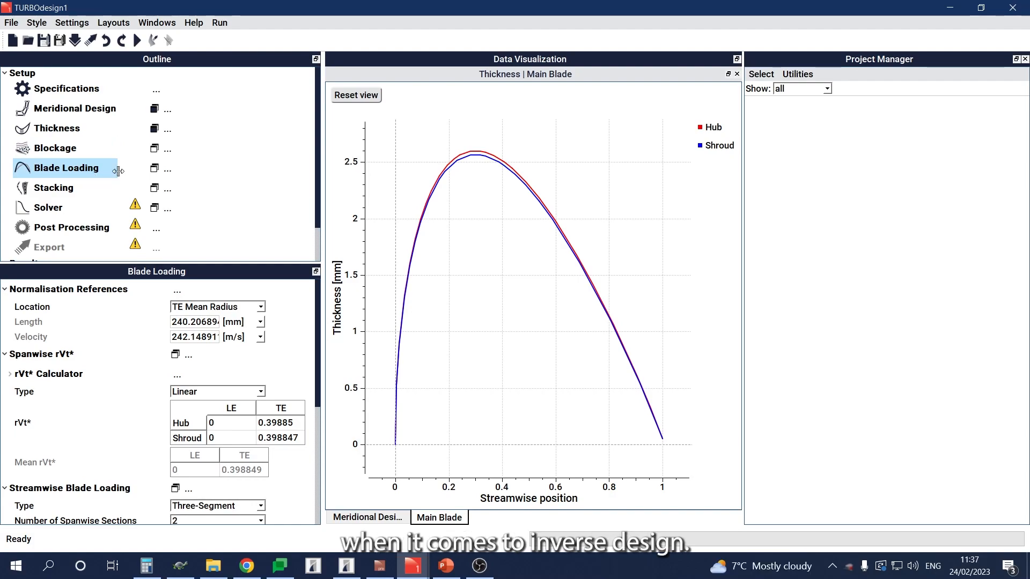
click(155, 169)
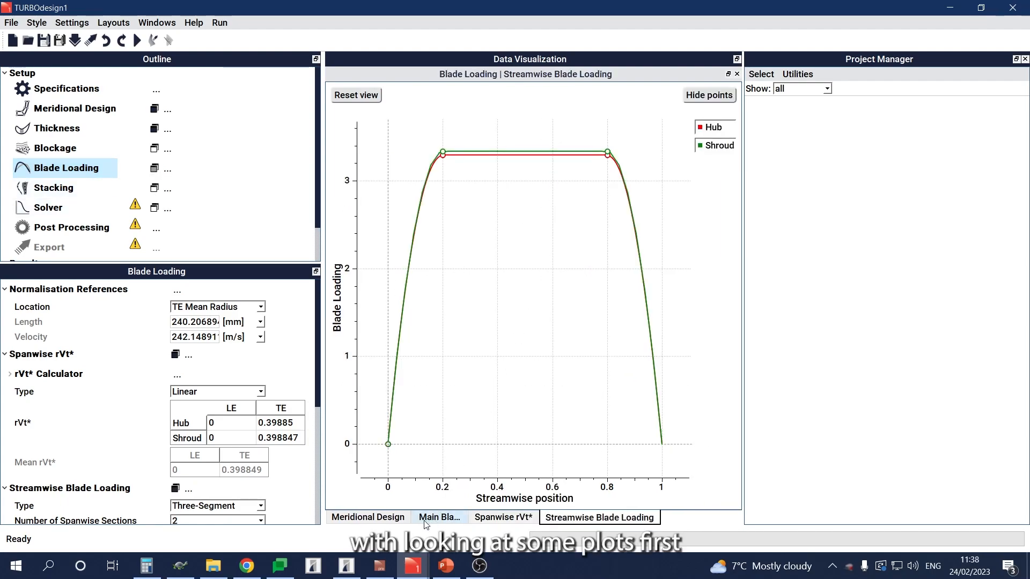
Step: Arrange the meridional, thickness, spanwise rVt* and streamwise blade loading plots in a two-by-two grid, with the upper row taller
click(389, 518)
drag(535, 74, 528, 135)
drag(524, 248, 607, 169)
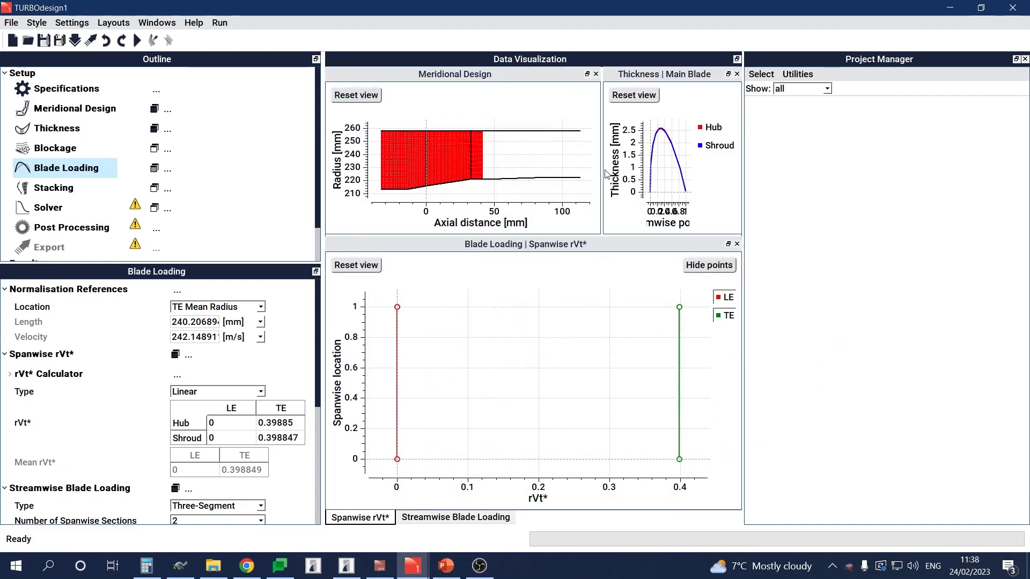
drag(601, 172, 501, 175)
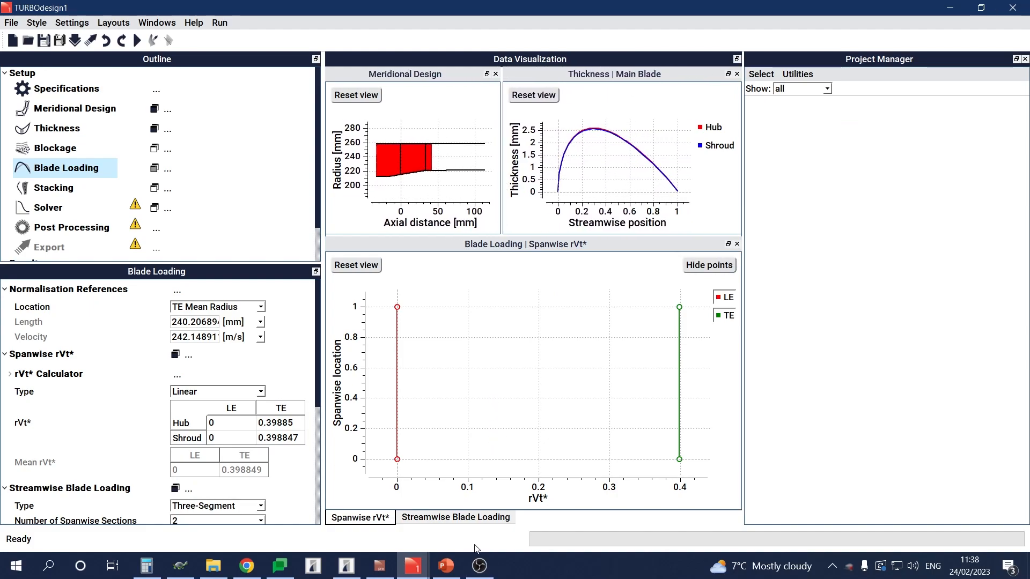
click(469, 518)
drag(554, 254, 501, 387)
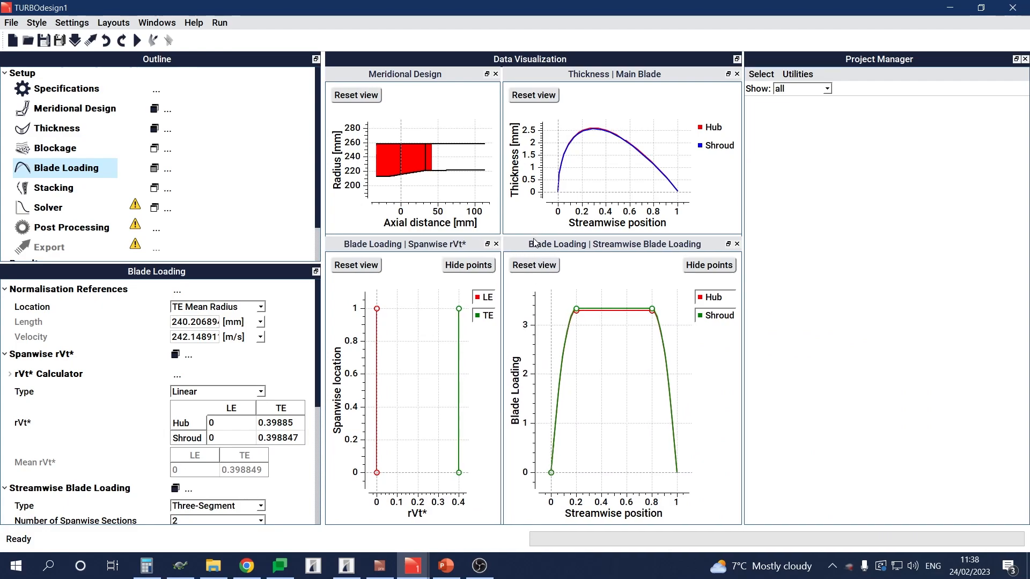
drag(530, 235, 538, 305)
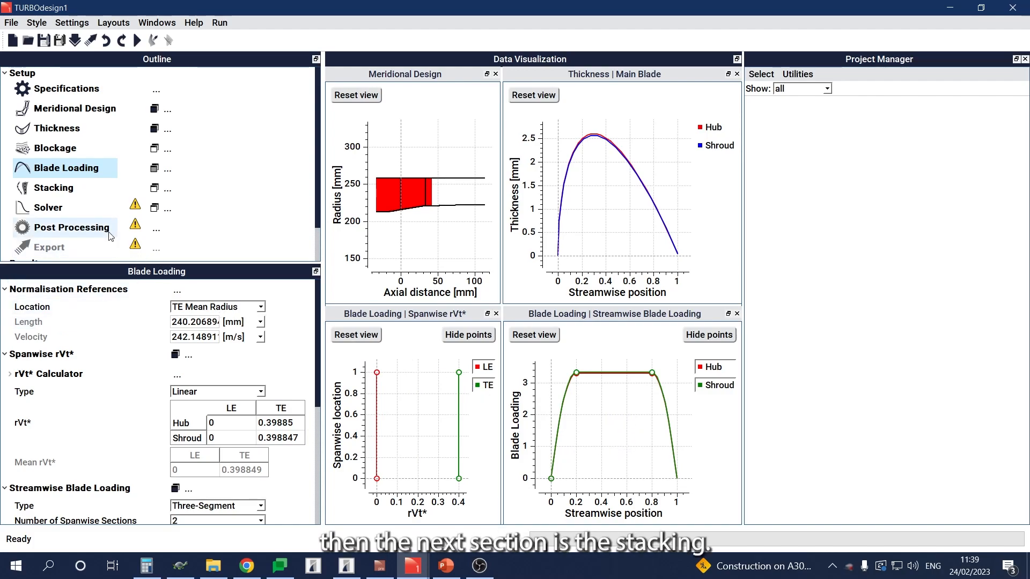
Step: Review the Stacking settings and run the solver to compute the rotor blade design
click(62, 190)
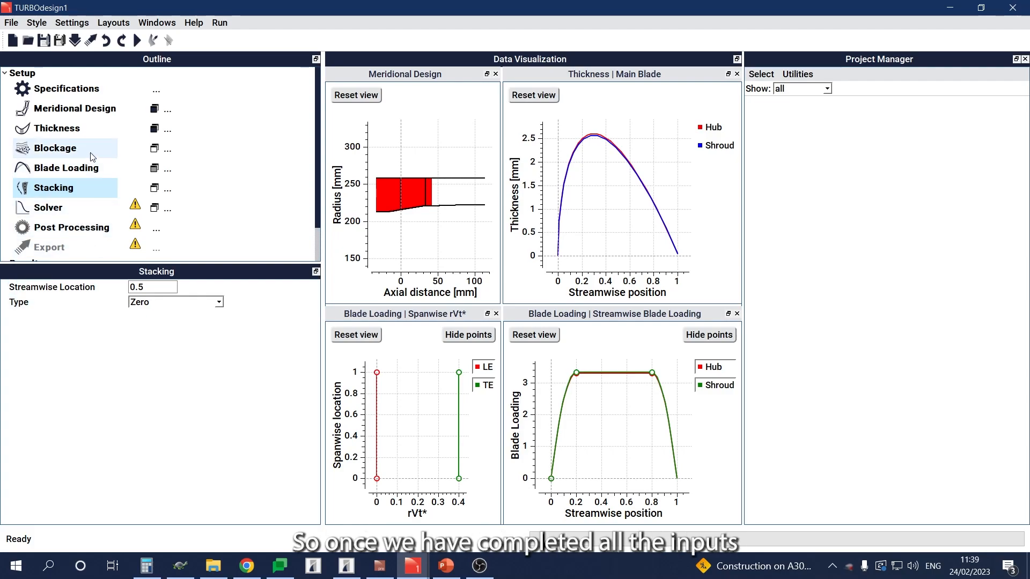
click(137, 41)
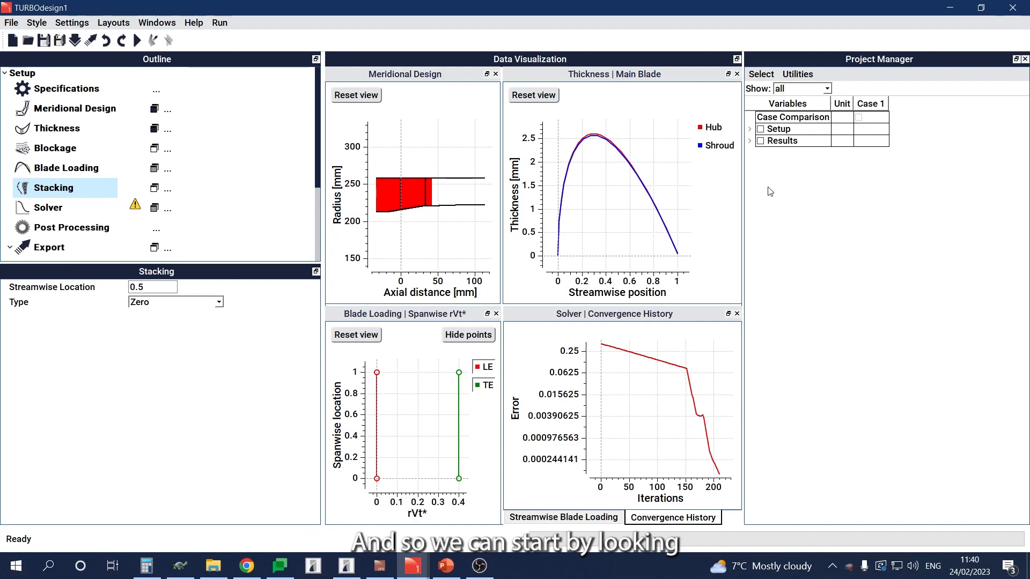
Step: Add a 3D post-processing plot of the rotor blade geometry and rotate it to inspect the blade
click(155, 228)
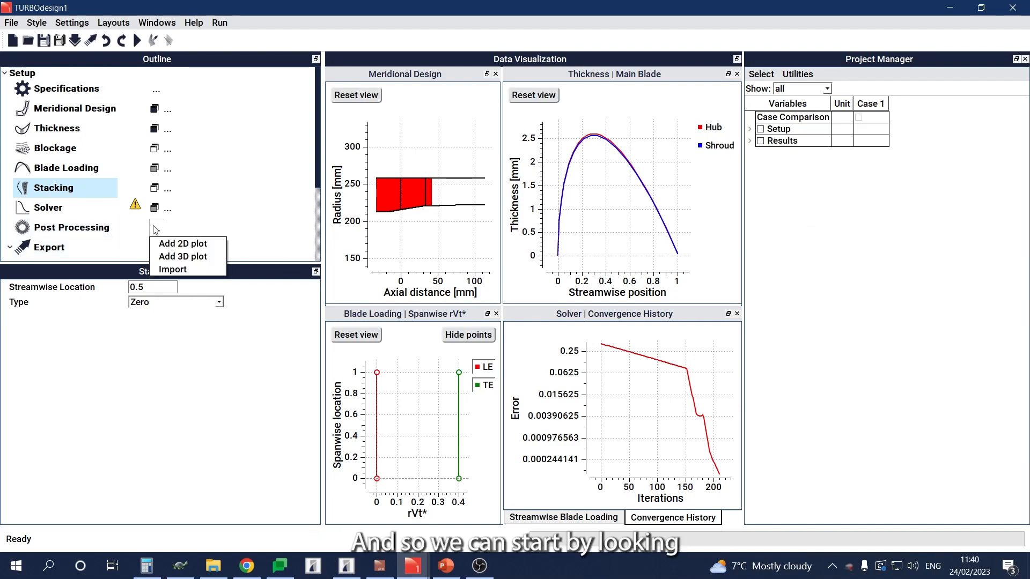
click(182, 256)
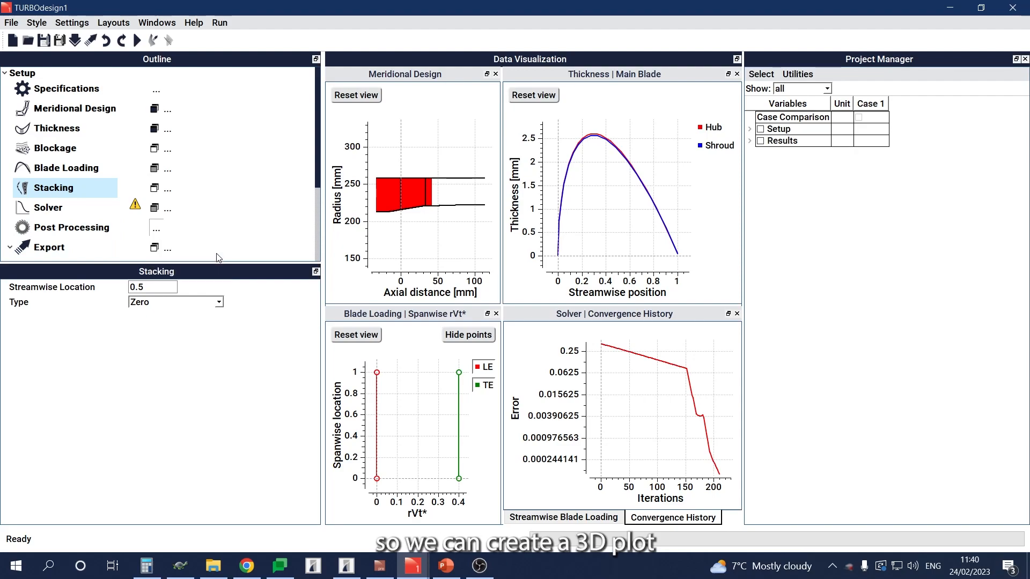
scroll(697, 432, down, 2)
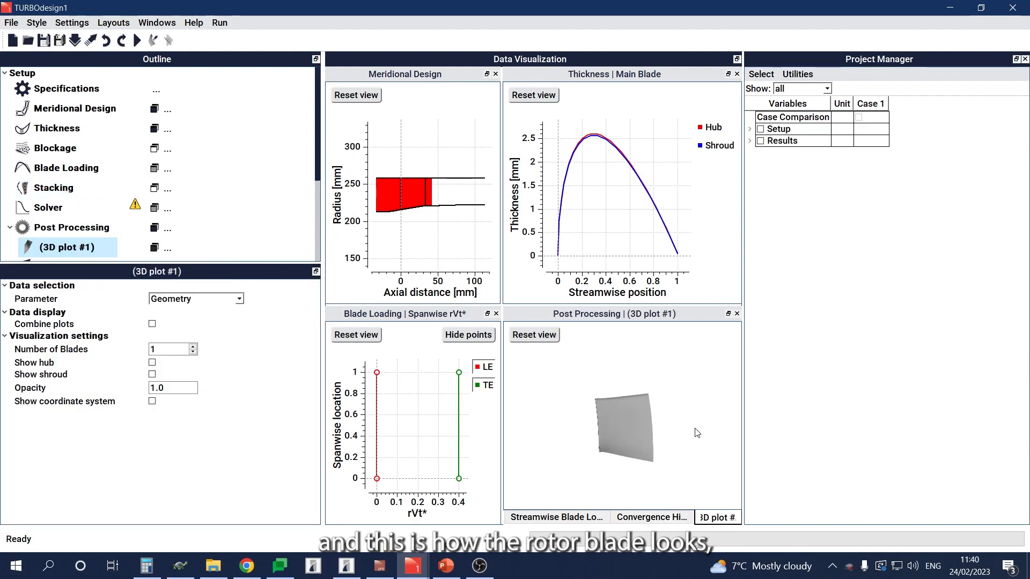
drag(612, 424, 587, 415)
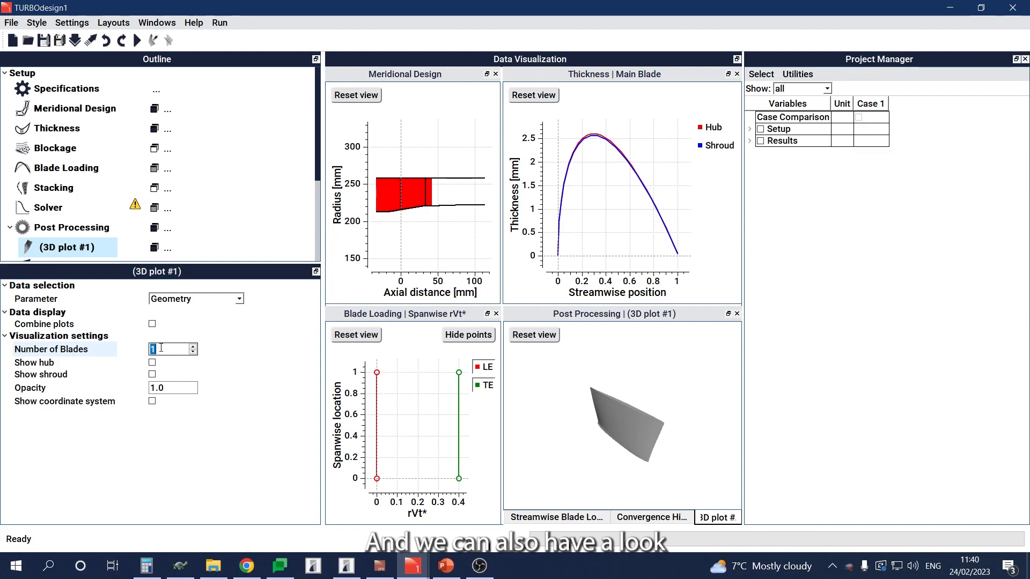
Step: Show 41 blades together with the hub in the 3D plot and view the full rotor ring
text(41)
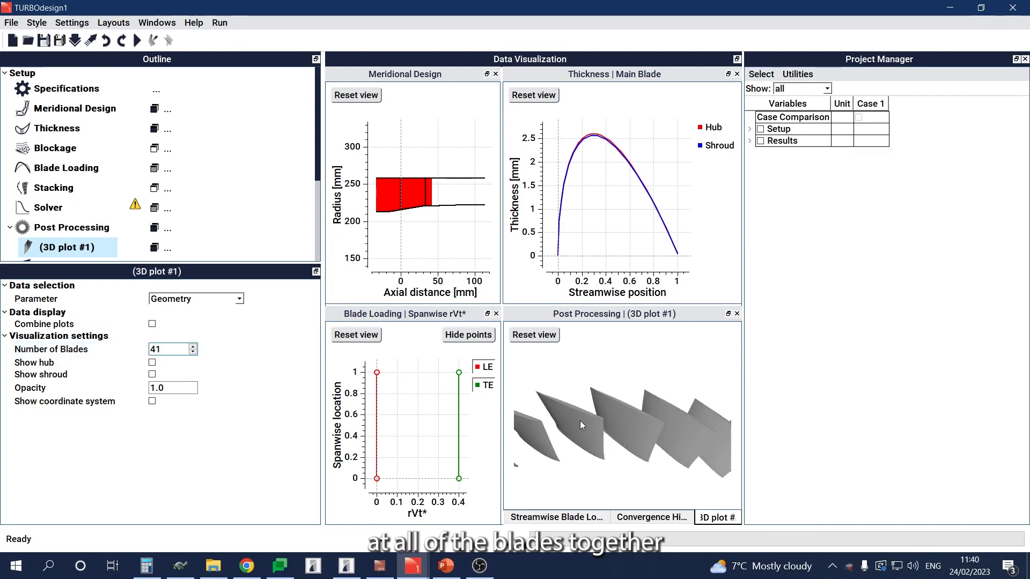
scroll(585, 415, down, 6)
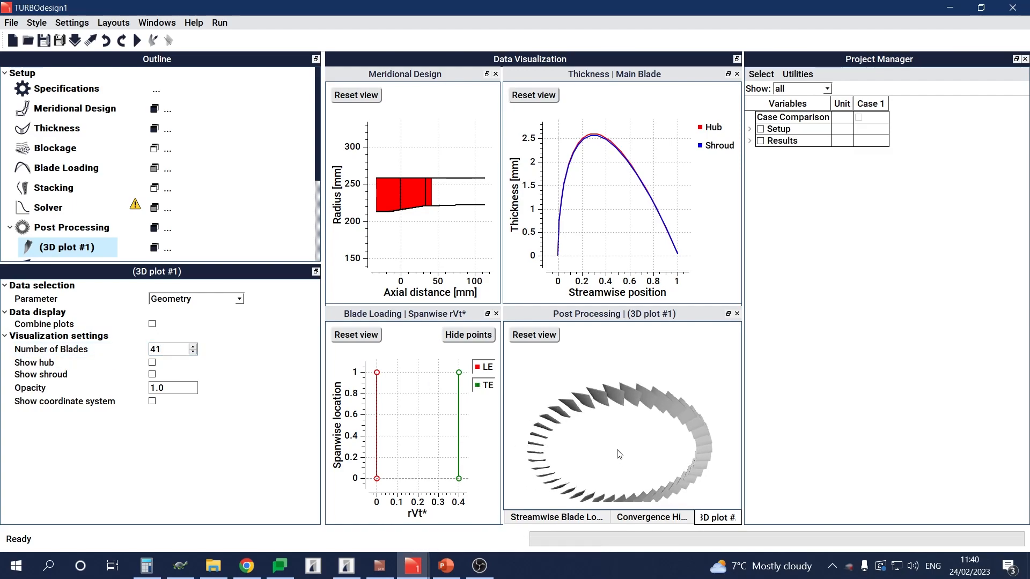
click(152, 362)
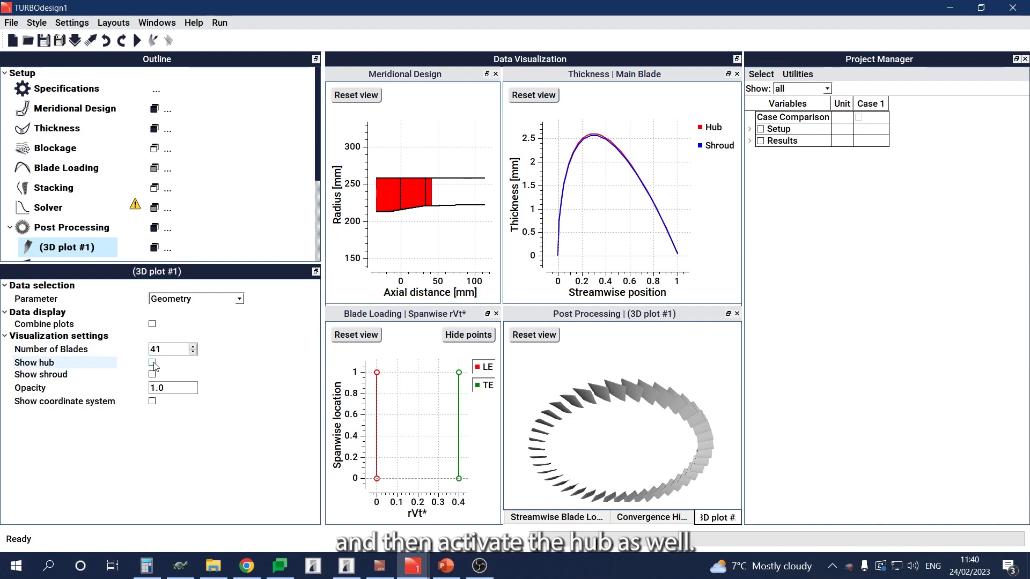
drag(633, 453, 611, 420)
scroll(620, 409, down, 3)
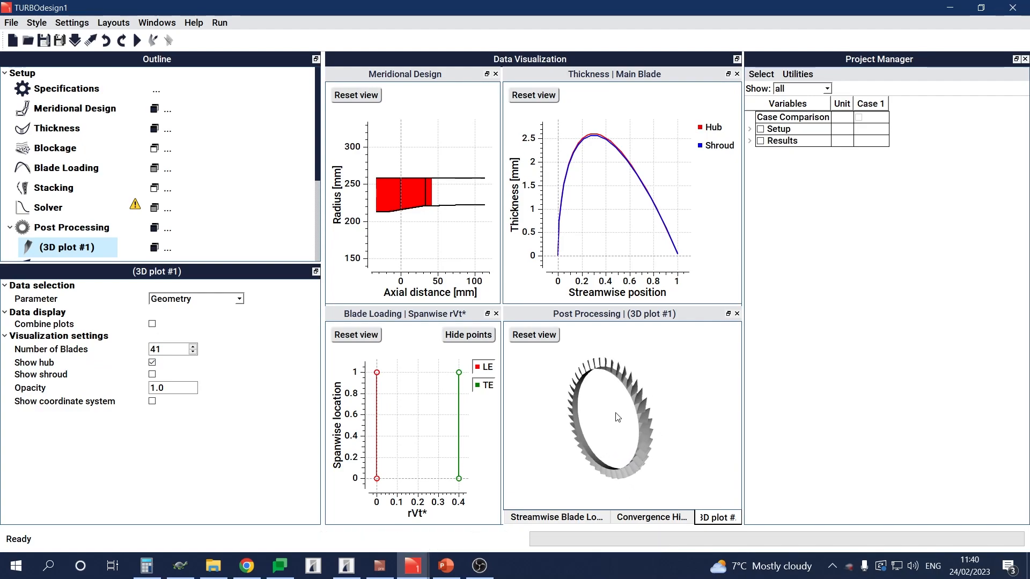
Step: Add a 2D post-processing plot of the streamwise pressure coefficient and move it onto the main blade thickness plot's area
click(158, 230)
click(159, 229)
click(168, 231)
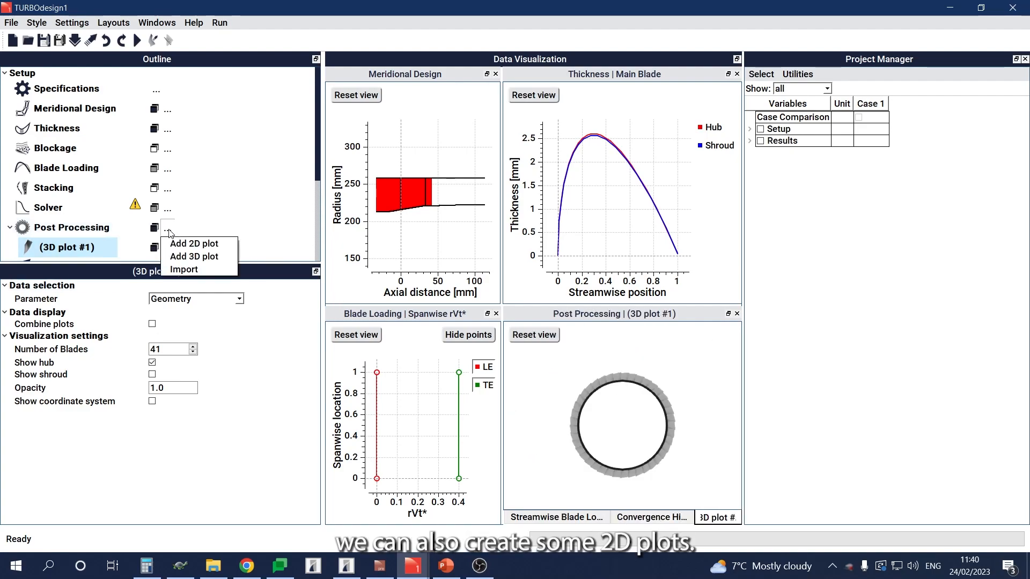
click(185, 240)
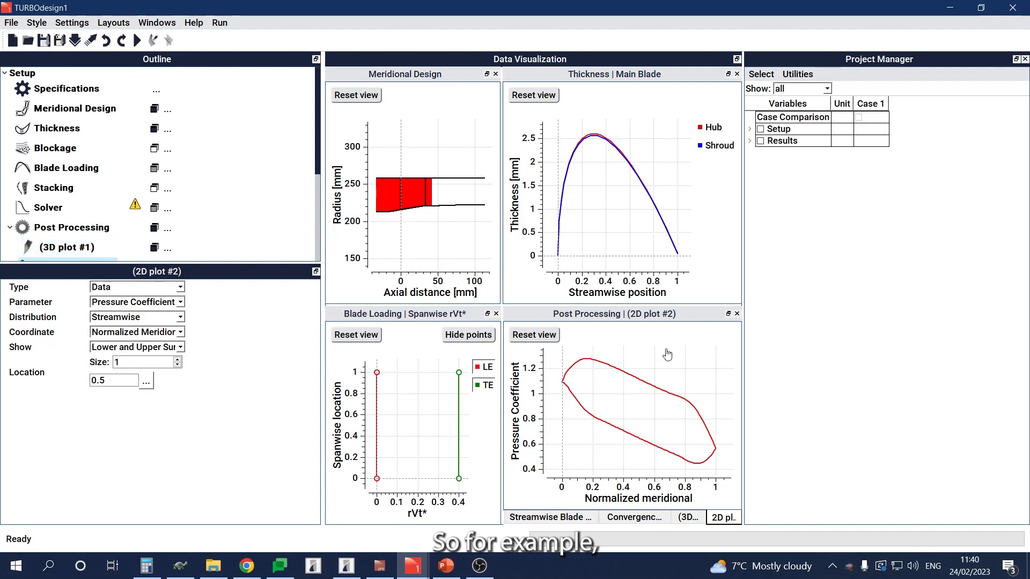
drag(646, 316, 626, 193)
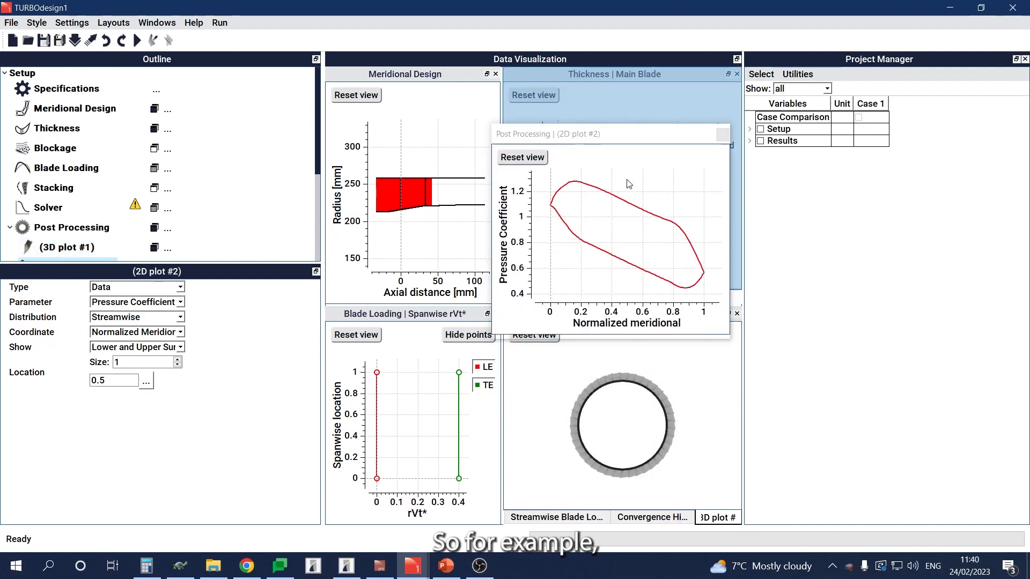
Step: Switch the 2D plot to Mach Number and show it at three spanwise locations: 0.0, 0.5 and 1.0
click(106, 303)
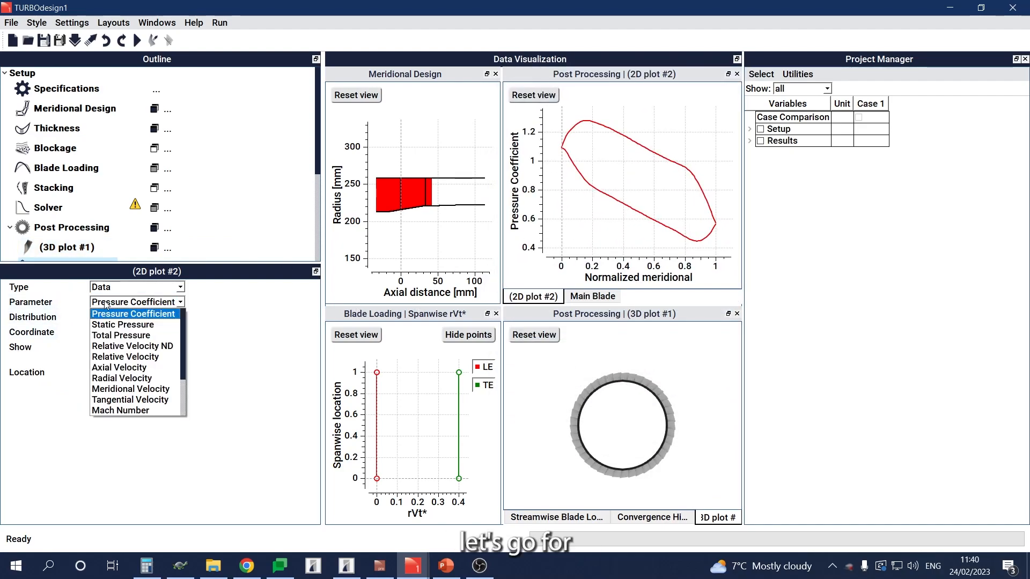
scroll(149, 354, down, 1)
scroll(149, 355, down, 1)
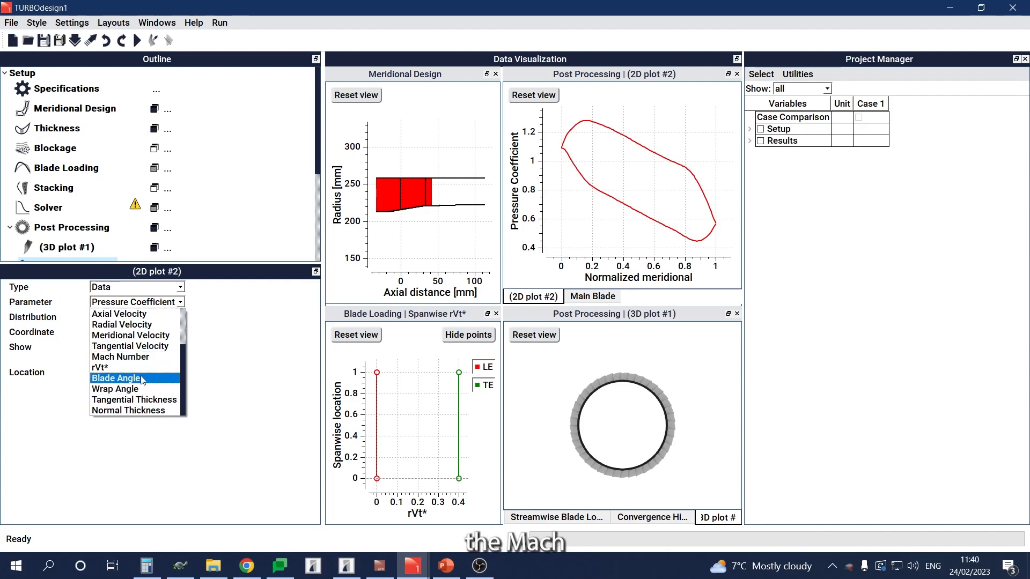
click(143, 361)
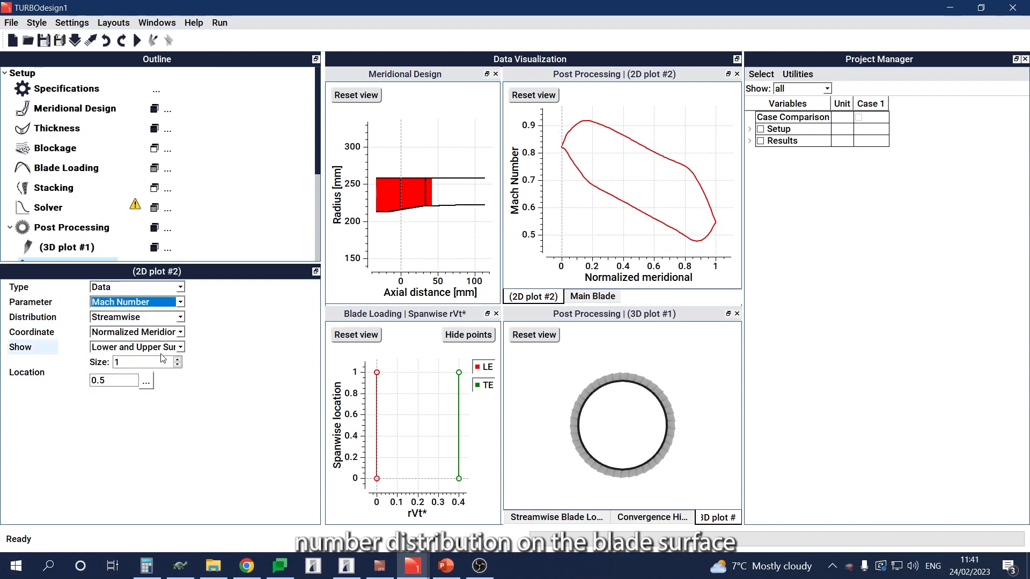
click(177, 361)
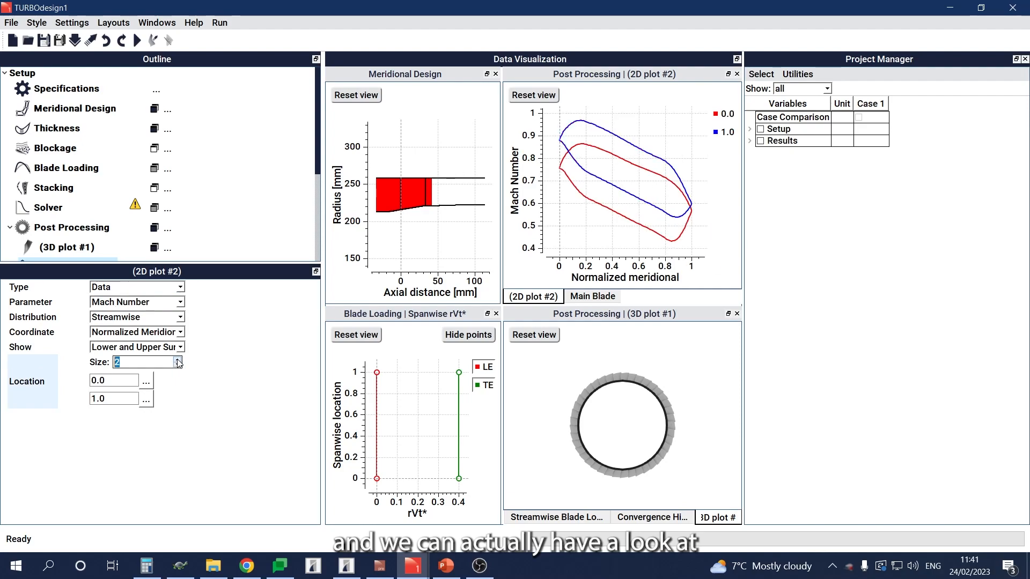
click(178, 361)
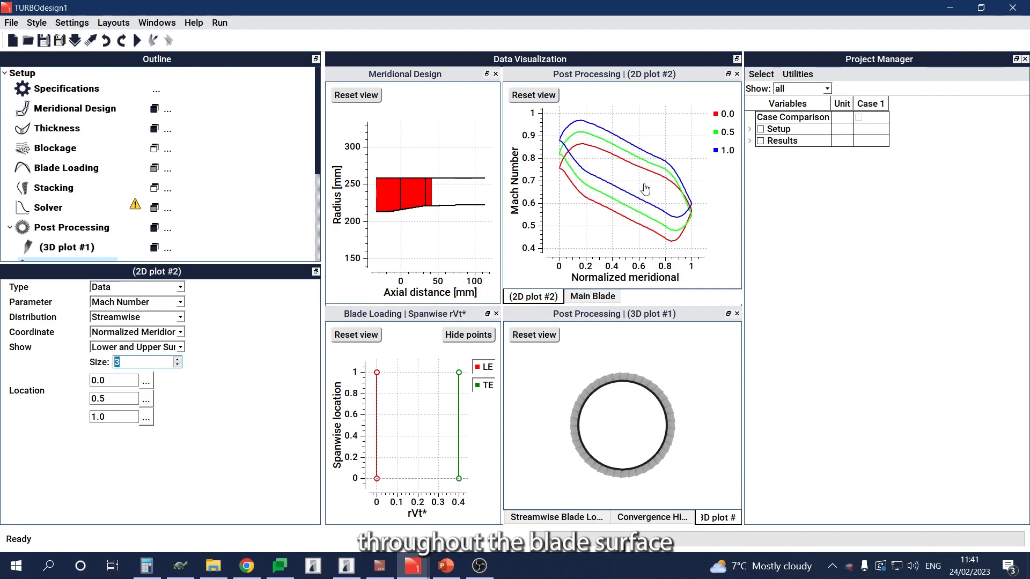
Step: Display Mach Number on the rotor blades in the 3D plot and examine its distribution over the blade surfaces up close
drag(672, 435, 640, 452)
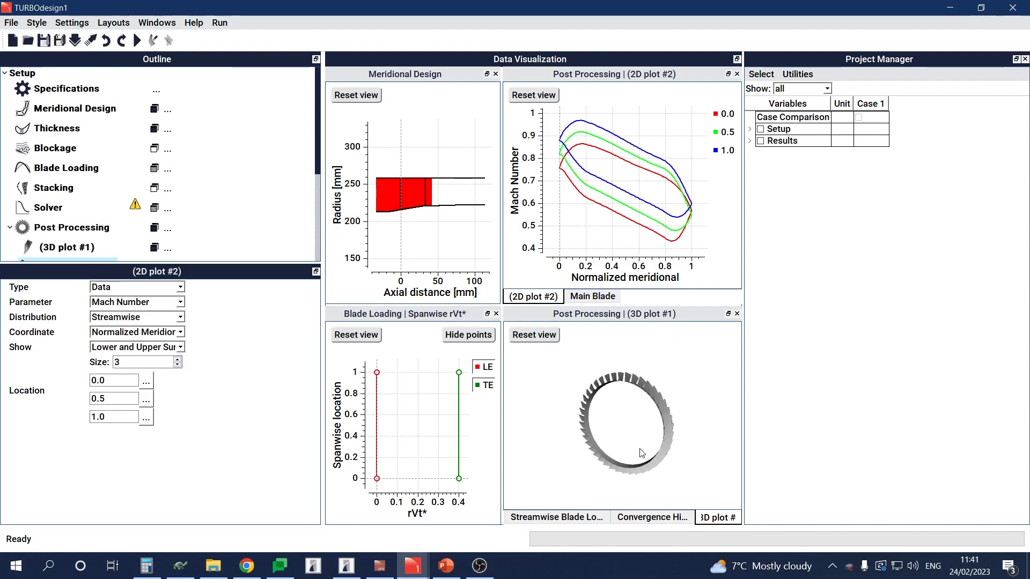
click(99, 256)
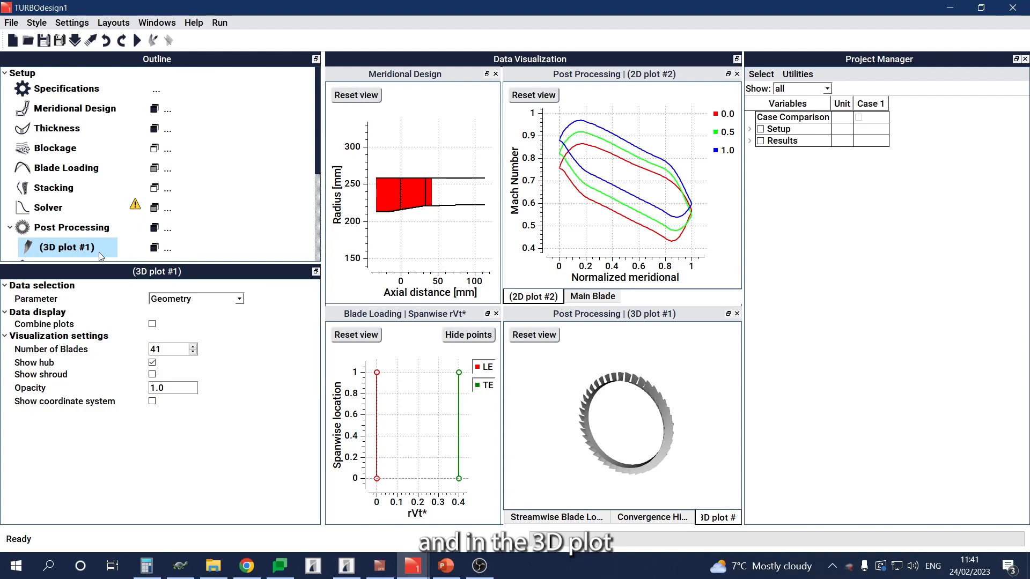
click(194, 298)
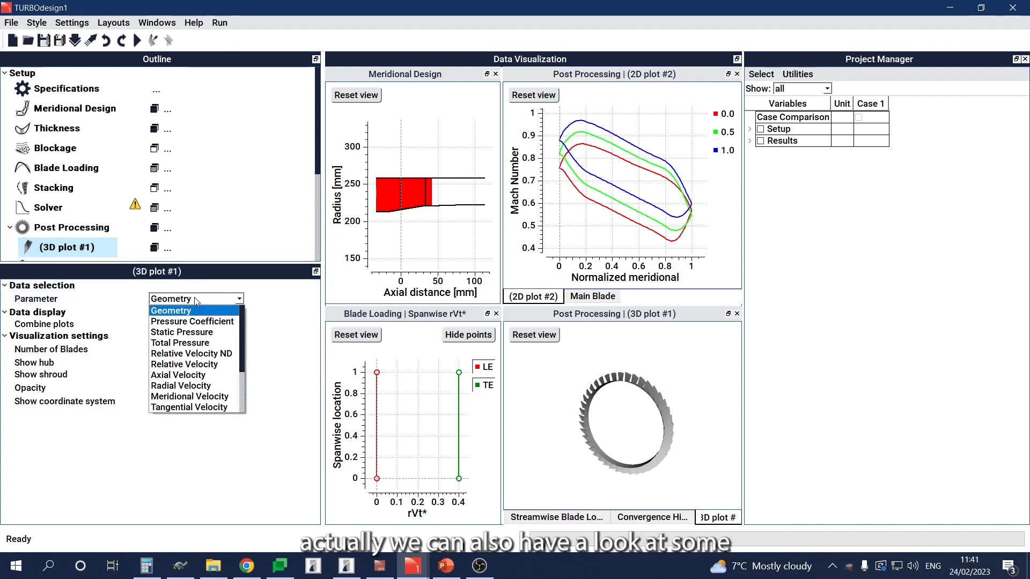
scroll(208, 368, down, 1)
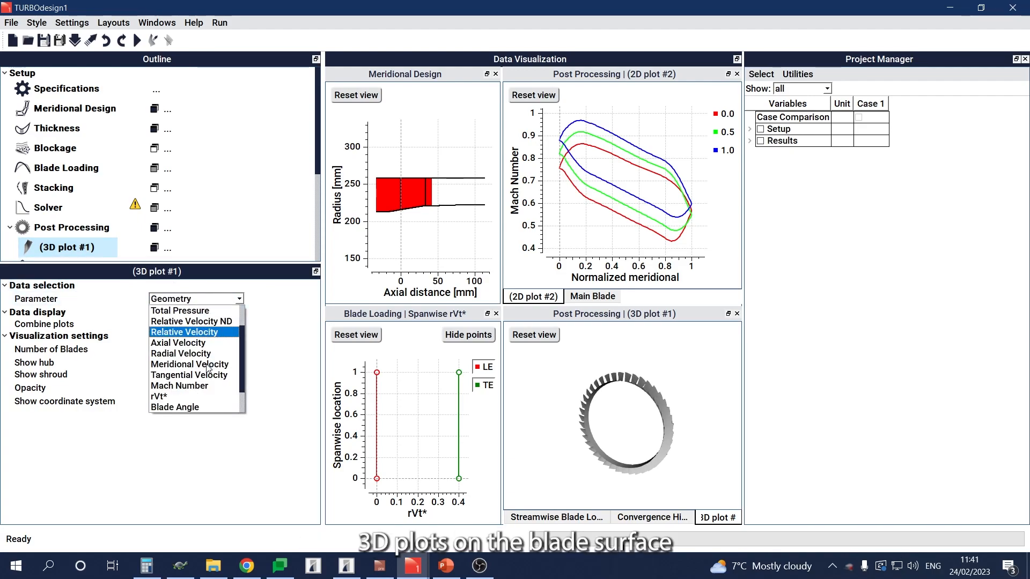
scroll(207, 368, down, 1)
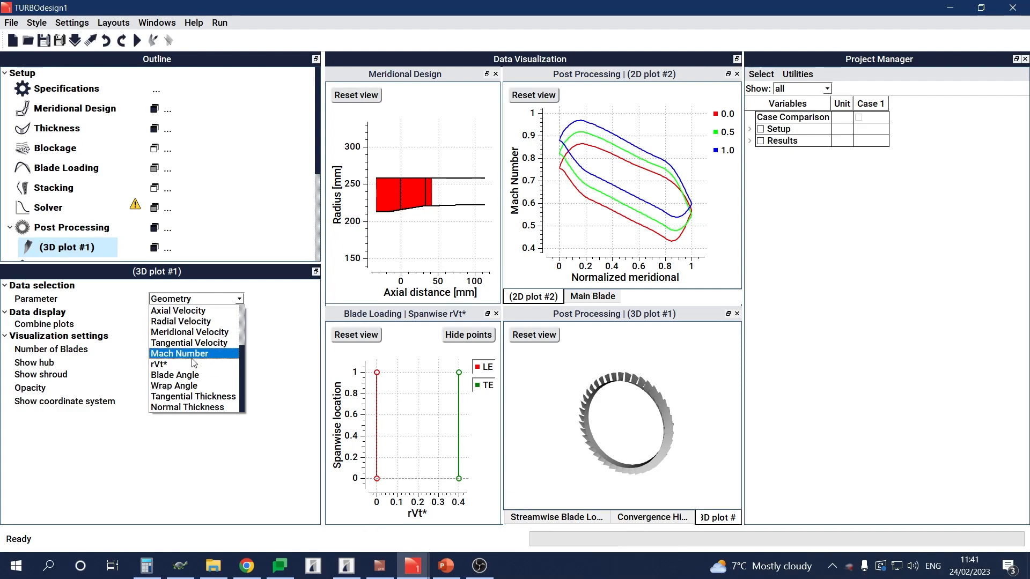
click(193, 353)
scroll(596, 402, up, 5)
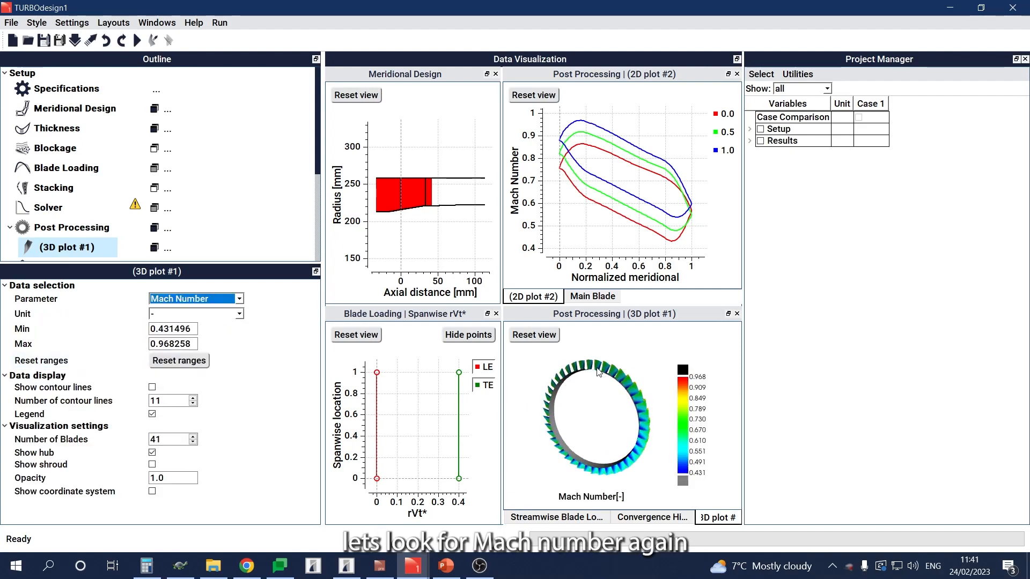
mouse_move(595, 403)
mouse_down()
mouse_move(569, 400)
mouse_move(627, 423)
mouse_move(585, 409)
mouse_move(607, 413)
mouse_up()
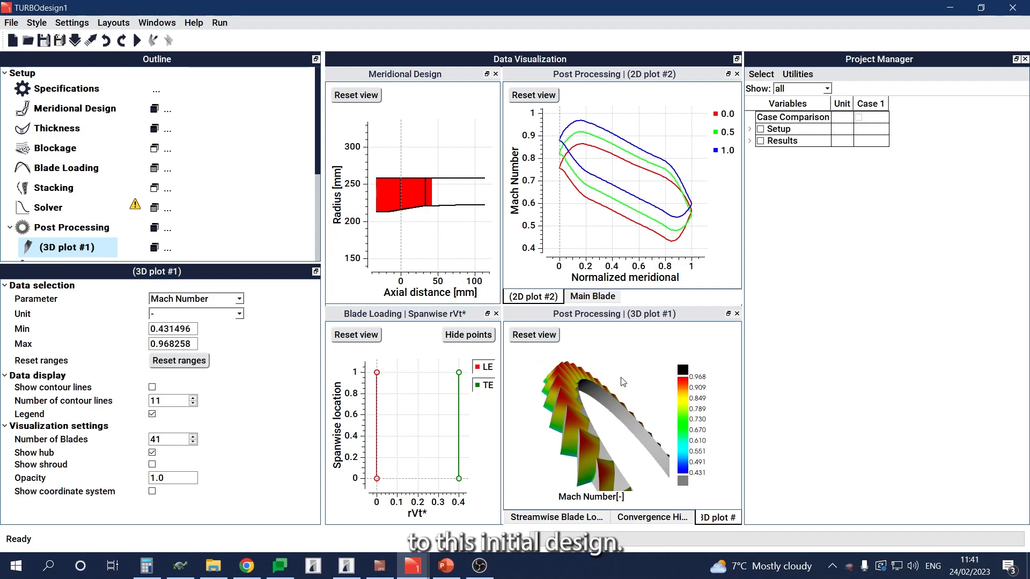
Step: Raise the leading-edge streamwise blade loading at both hub and shroud to about 1.9 and rerun the solver
click(560, 518)
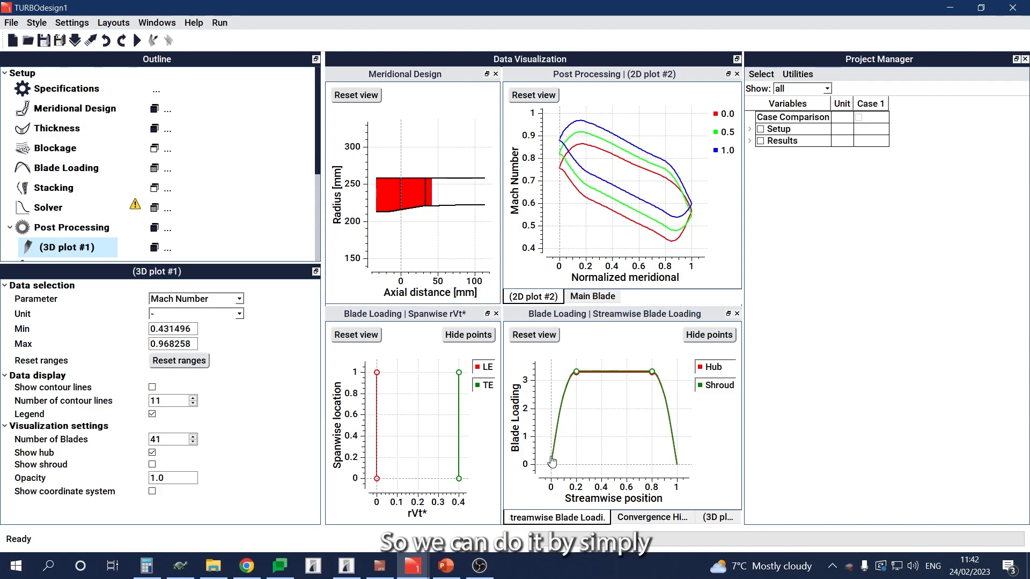
drag(551, 431, 550, 412)
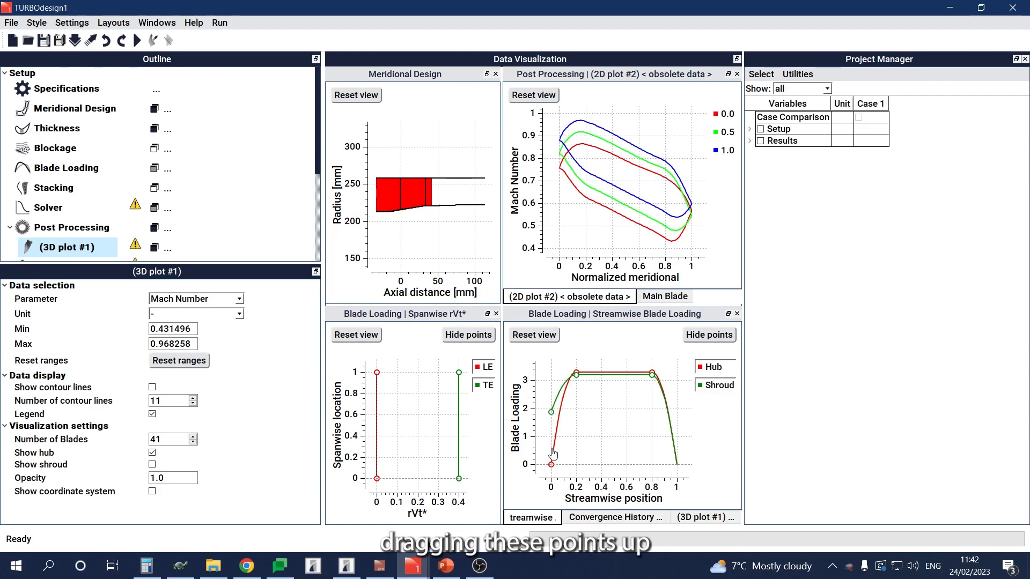
drag(551, 467, 550, 412)
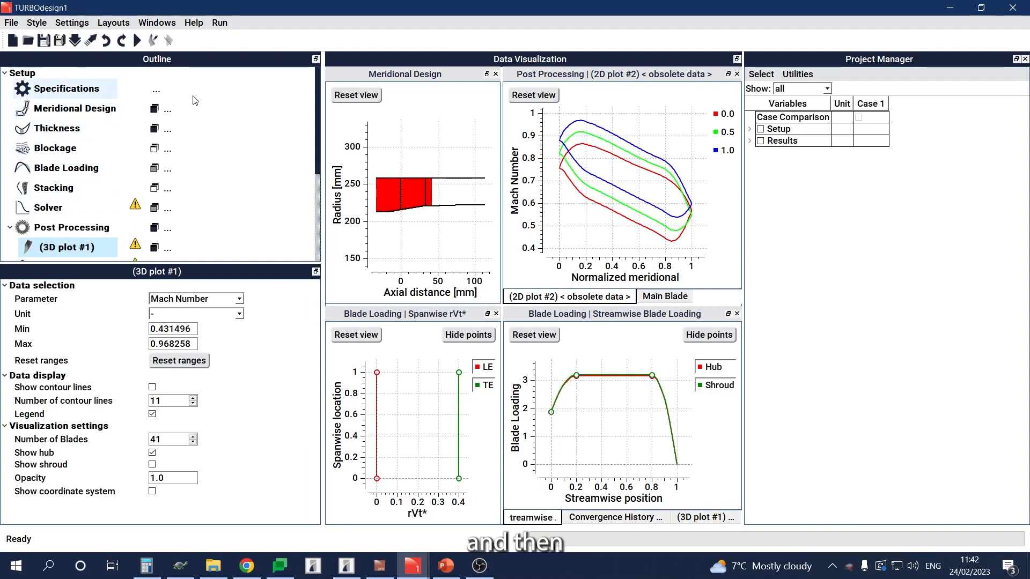
click(137, 41)
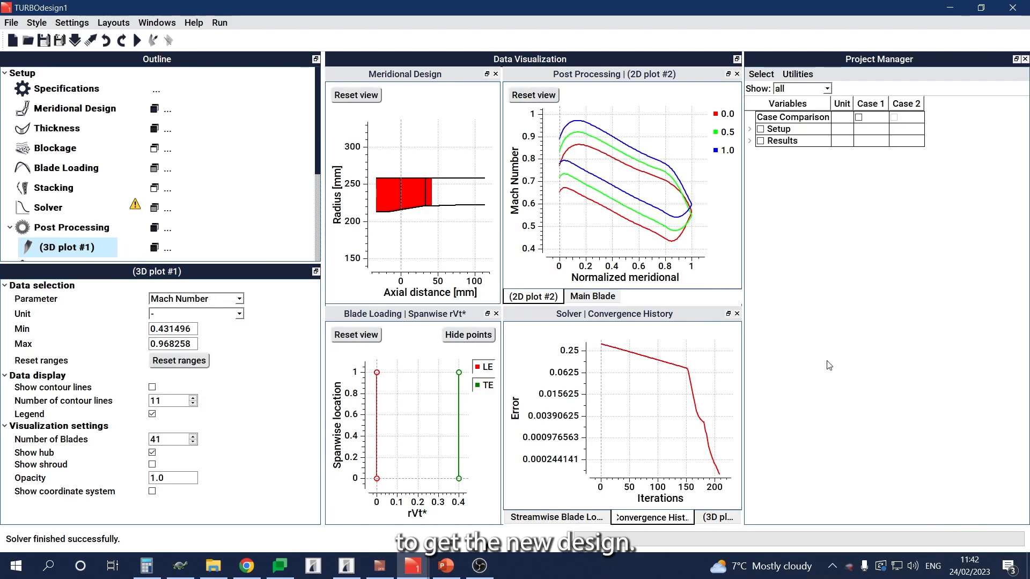
Step: Examine the updated blades' Mach number contours in 3D and compare the new design with Case 1
click(720, 517)
drag(540, 436, 572, 424)
scroll(599, 361, up, 3)
scroll(608, 386, up, 5)
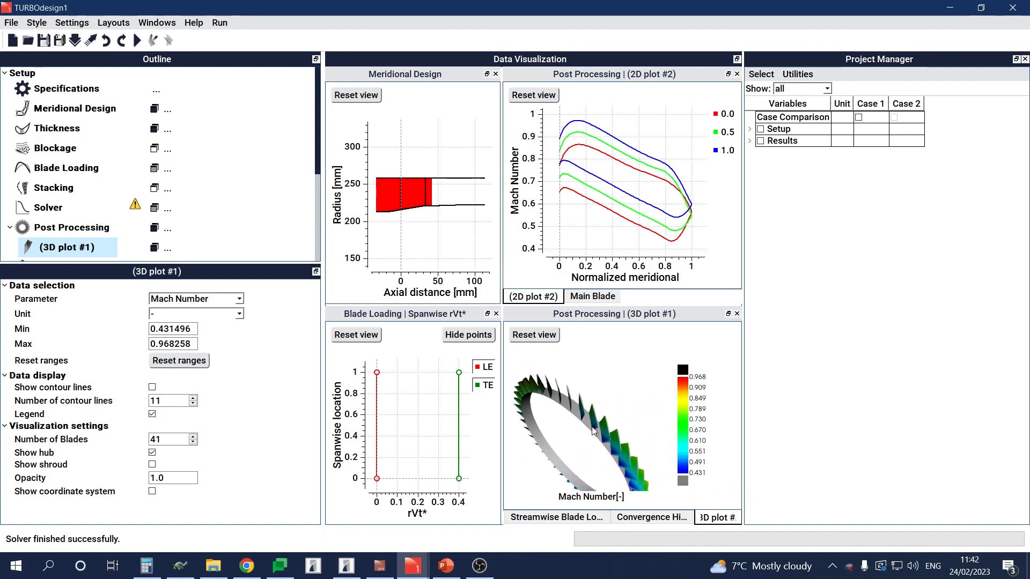
scroll(578, 412, down, 4)
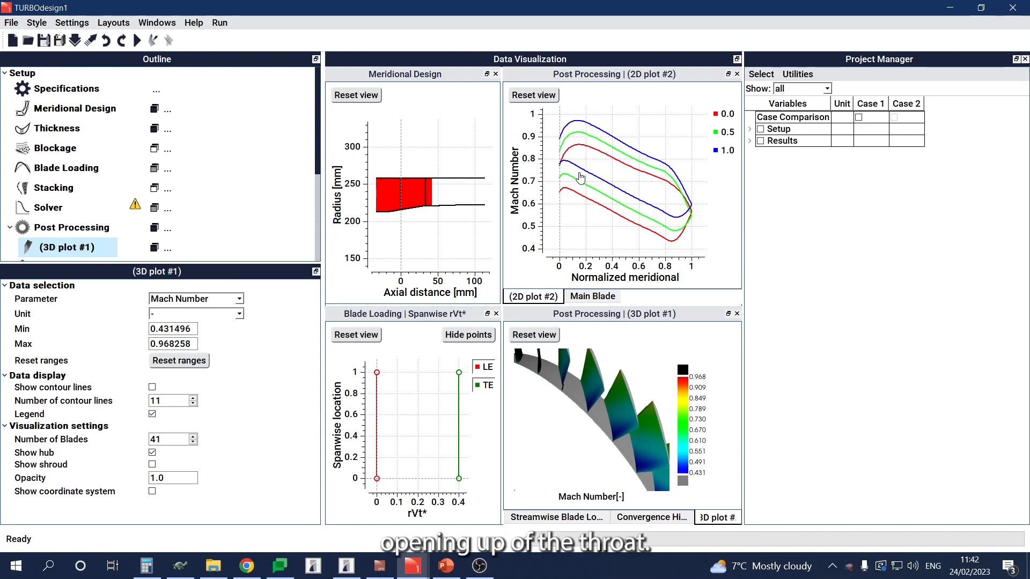
click(859, 118)
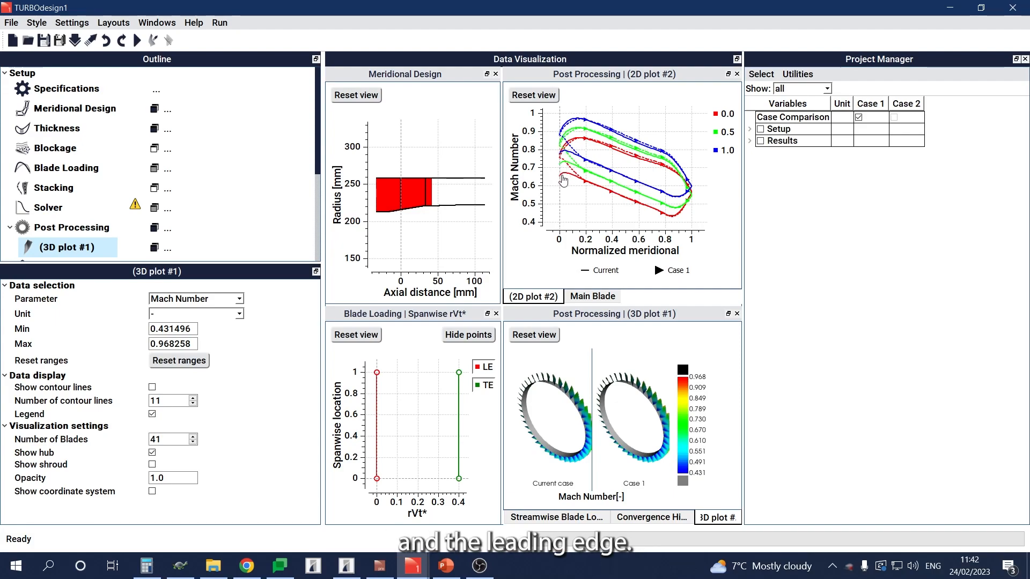
click(858, 117)
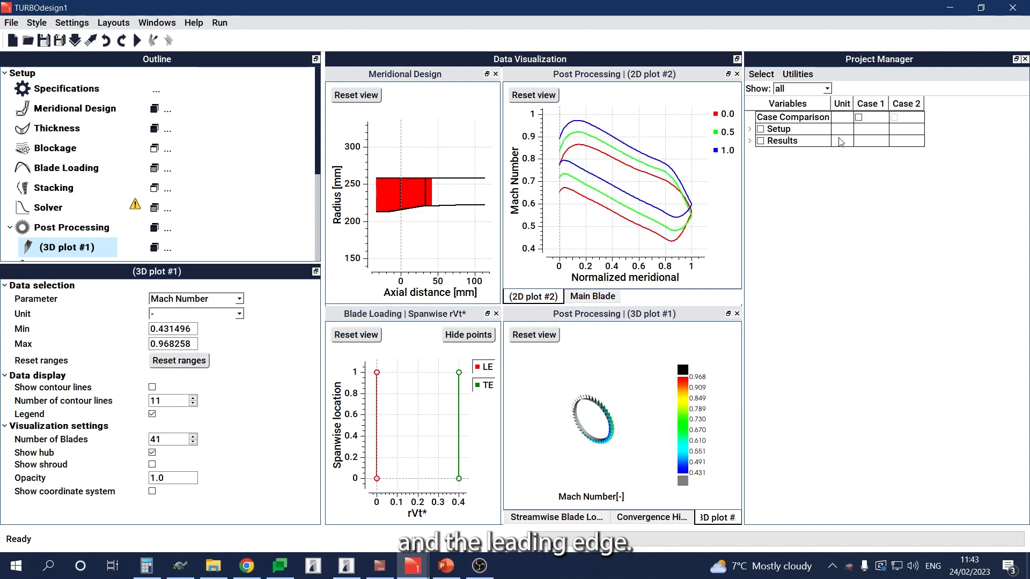
Step: Increase the trailing-edge spanwise rVt* at both shroud and hub to about 0.44 and rerun the solver
click(570, 519)
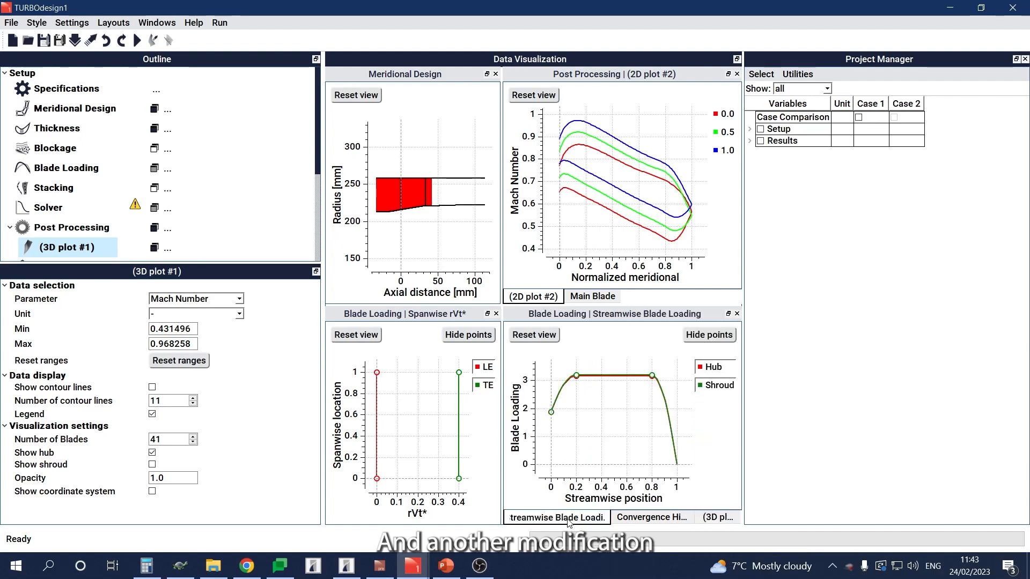
scroll(410, 431, down, 1)
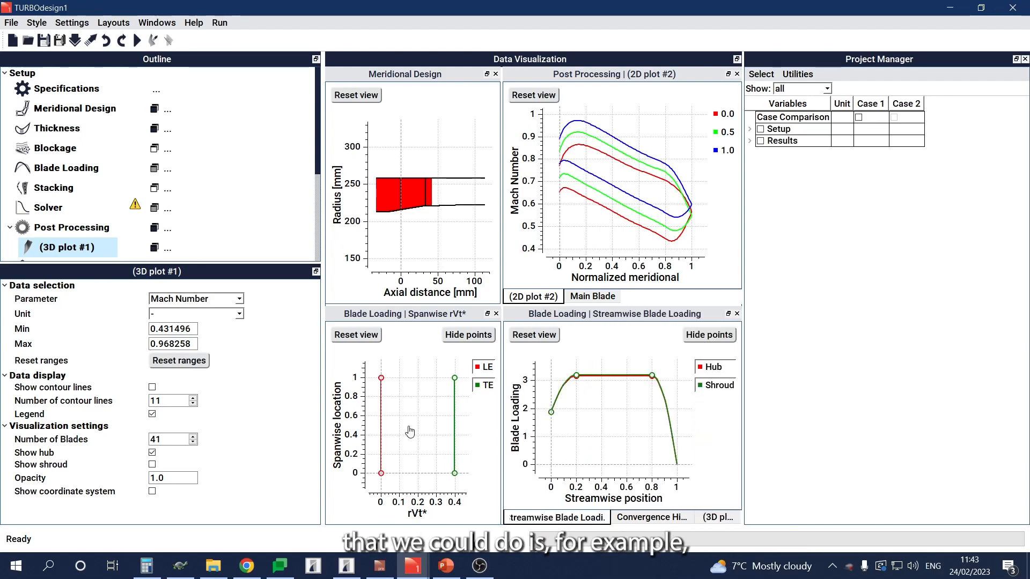
scroll(416, 427, down, 1)
scroll(426, 427, down, 1)
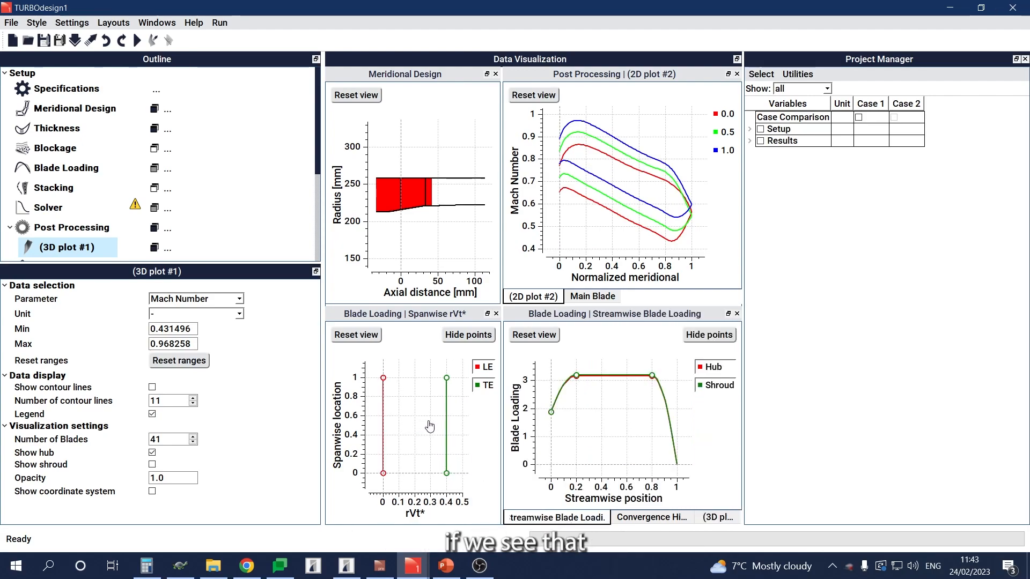
drag(427, 426, 423, 427)
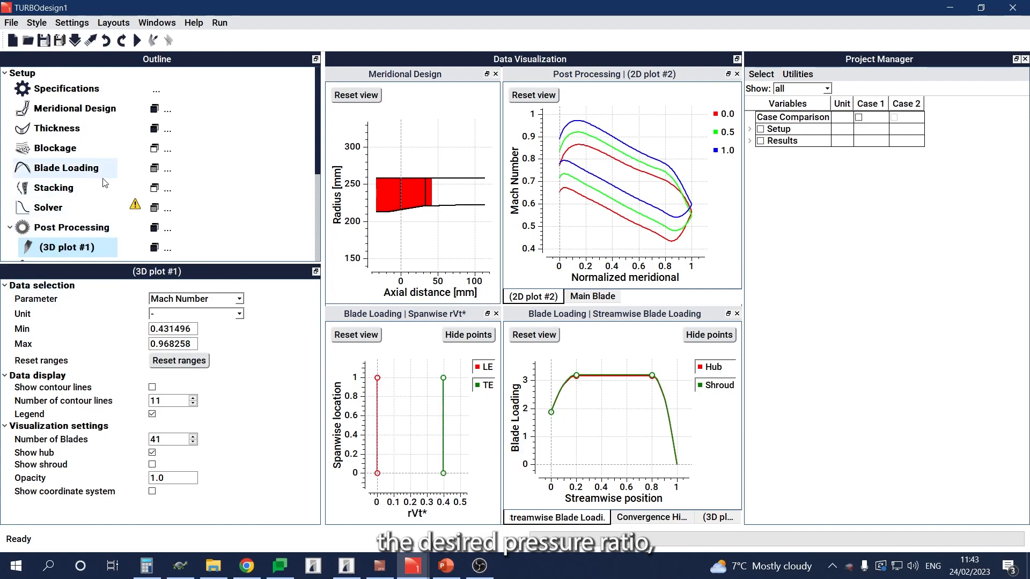
click(52, 170)
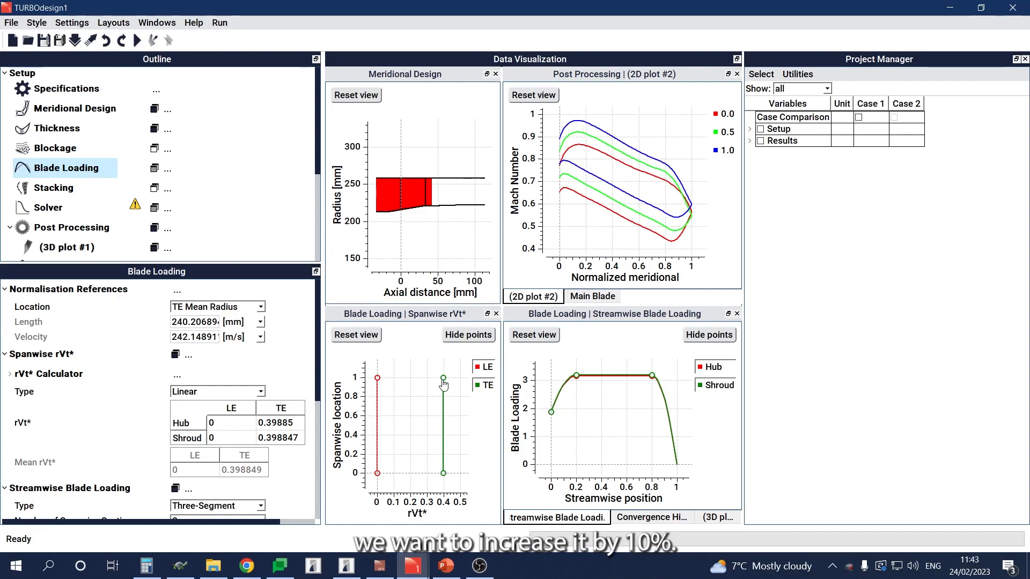
drag(446, 378, 450, 378)
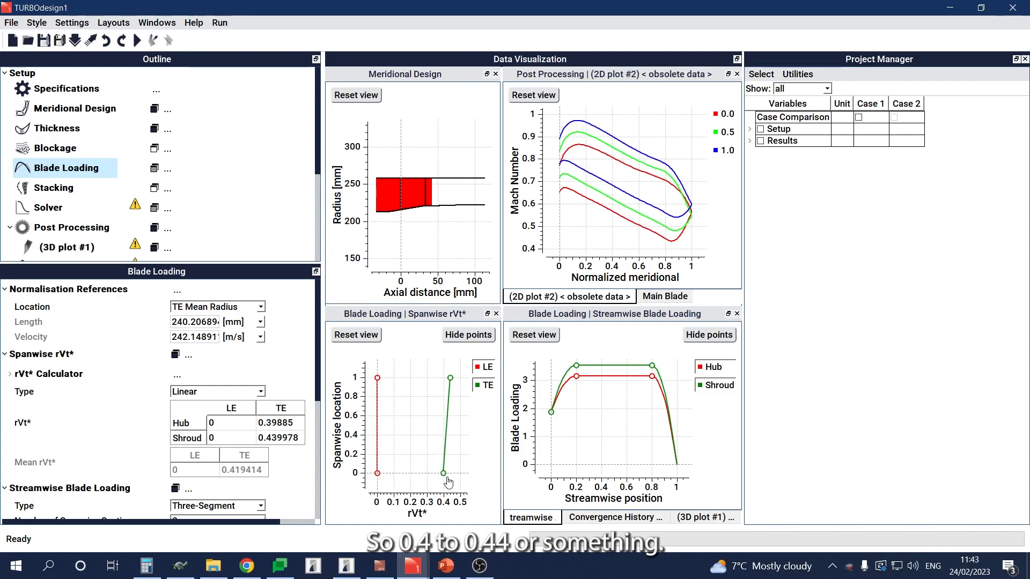
drag(445, 474, 451, 474)
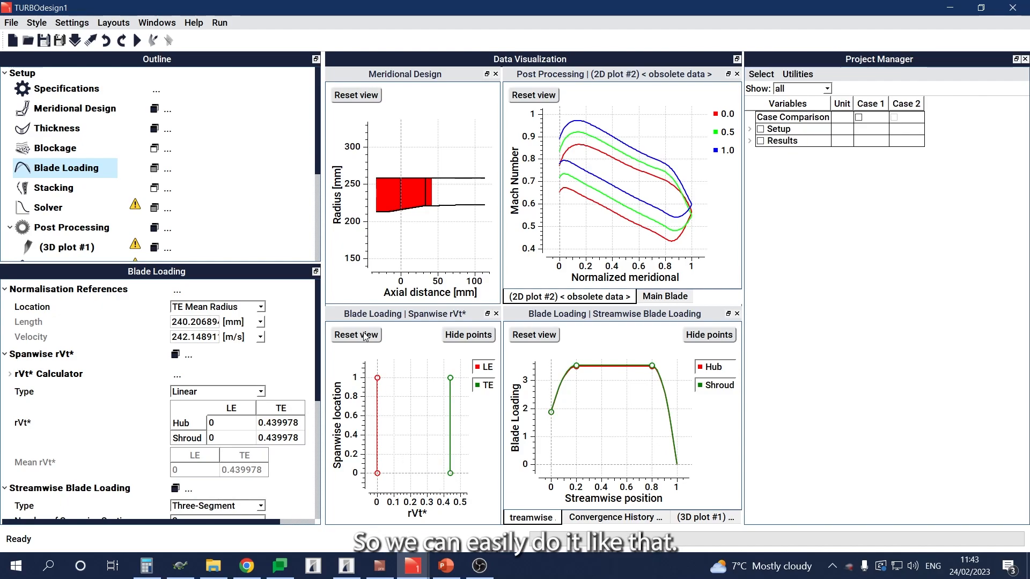
click(137, 41)
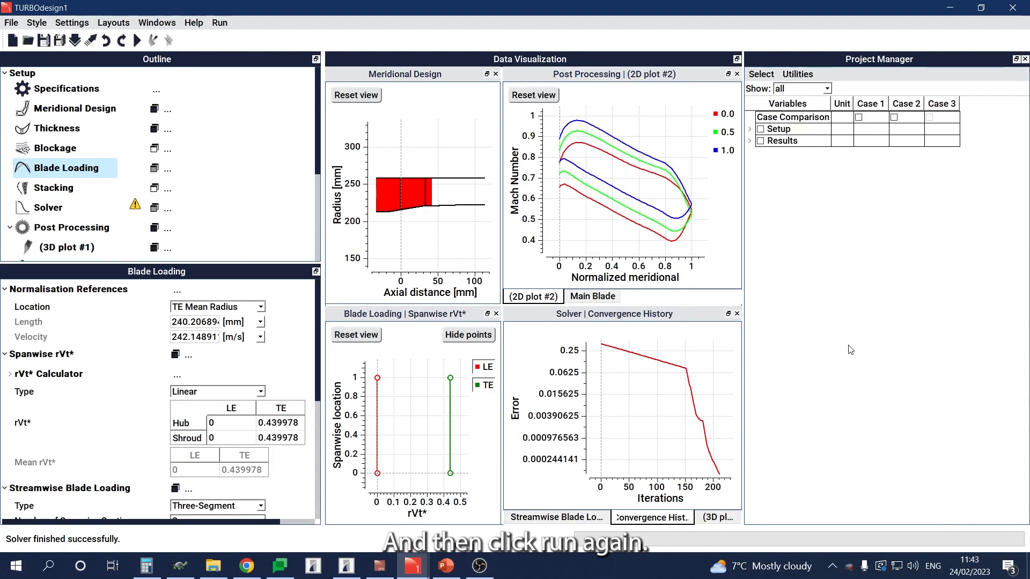
Step: Examine the higher-work rotor blades in the 3D plot and compare the current design with Case 2
click(711, 518)
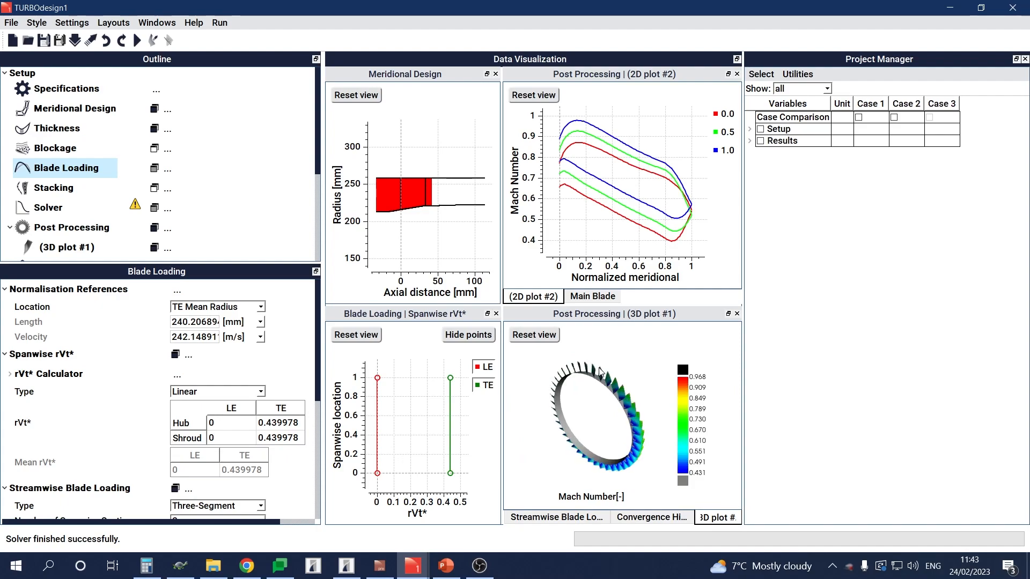
scroll(614, 387, up, 5)
scroll(619, 402, up, 5)
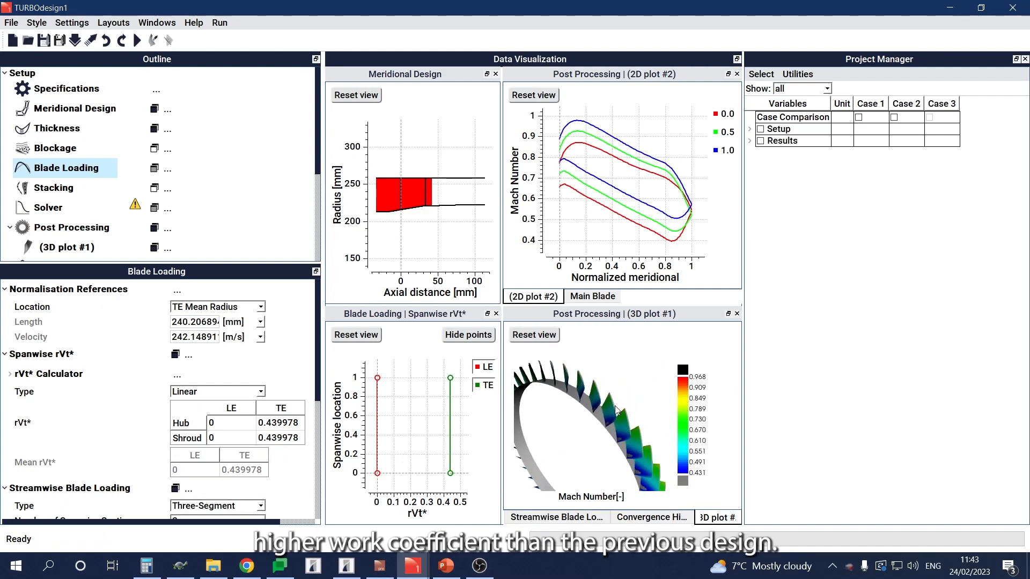
scroll(614, 414, up, 2)
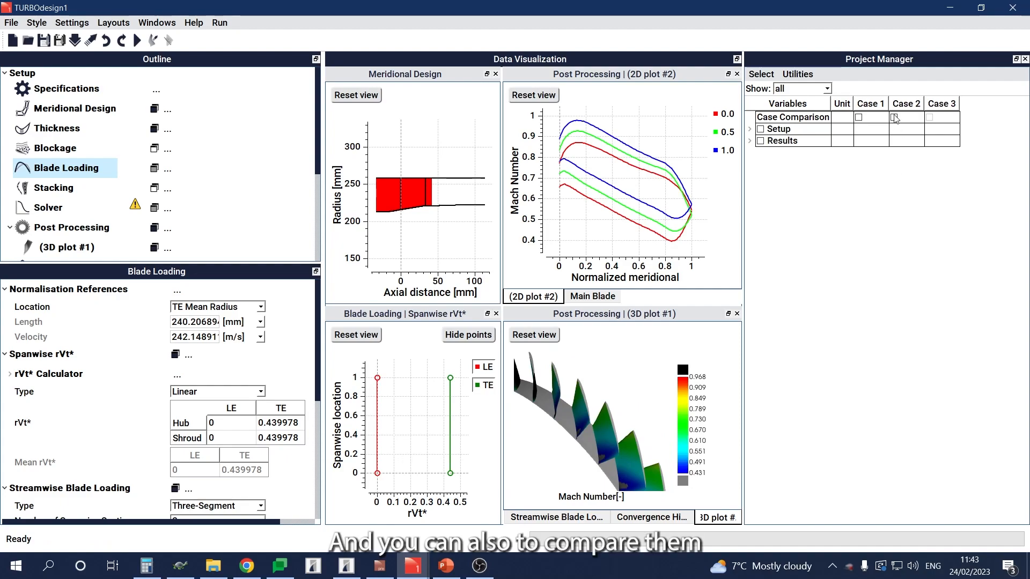
click(894, 118)
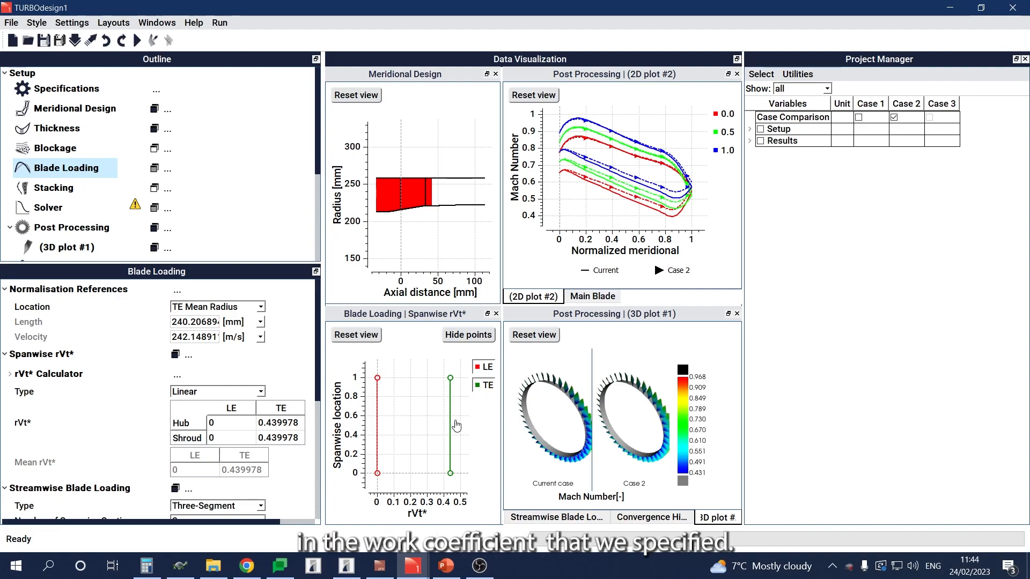
click(893, 118)
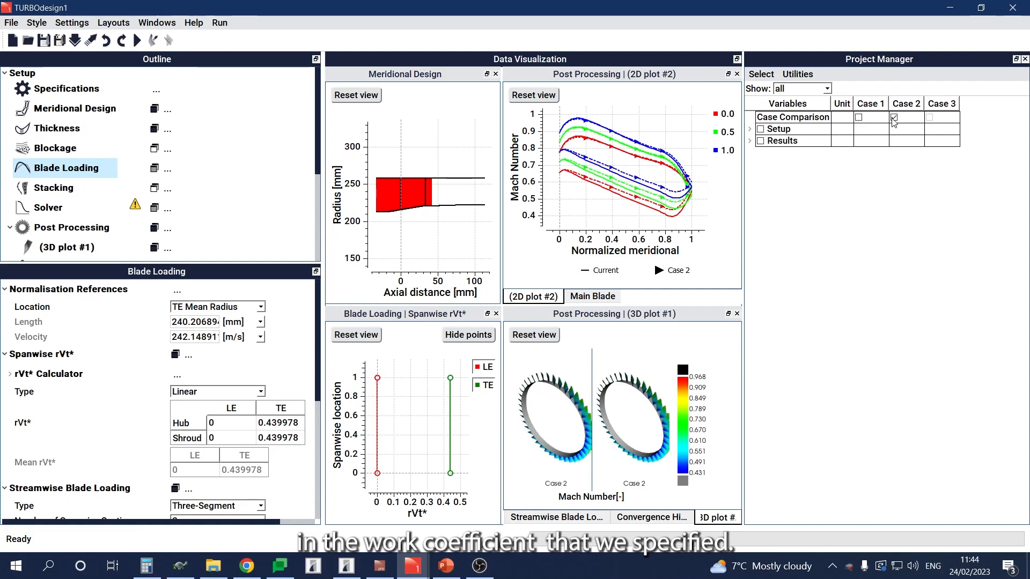
Step: Rename Case 3 as Rotor in the project's case table
right_click(944, 106)
click(946, 107)
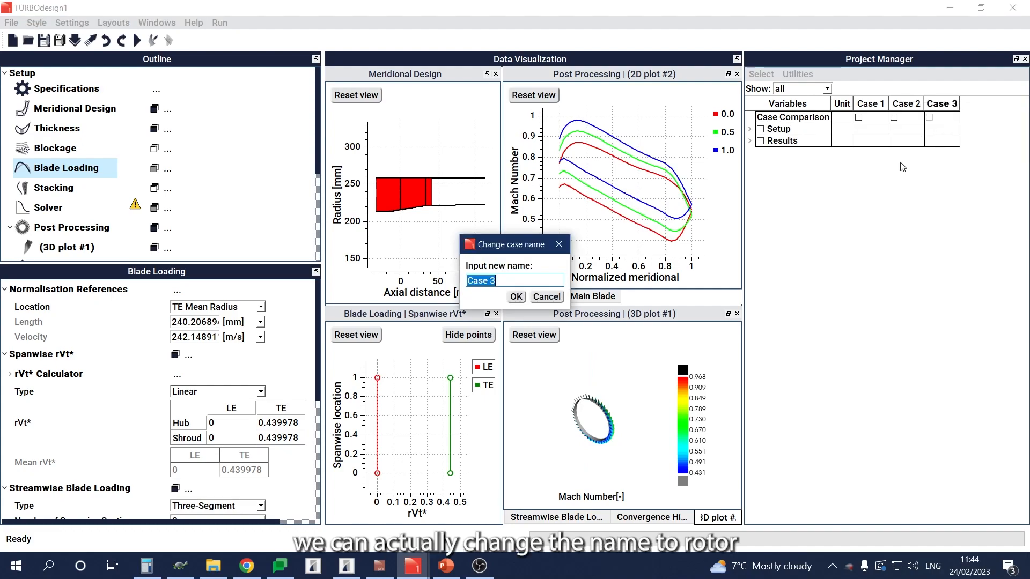
text(Ro)
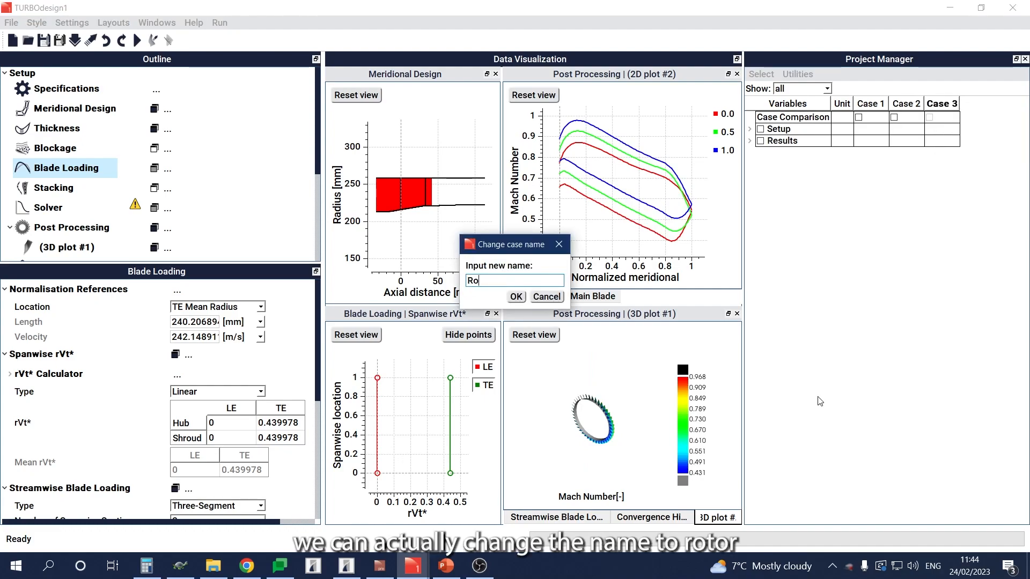
text(tor)
key(Return)
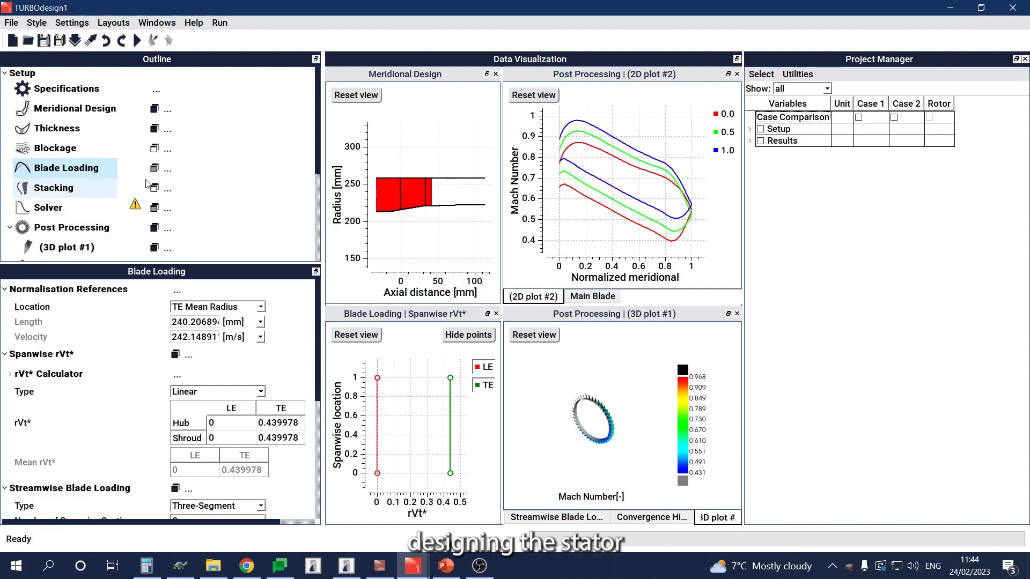
Step: Import the stator input file TD1_Stage1_Stator.pre as a case while retaining the existing project cases
click(28, 42)
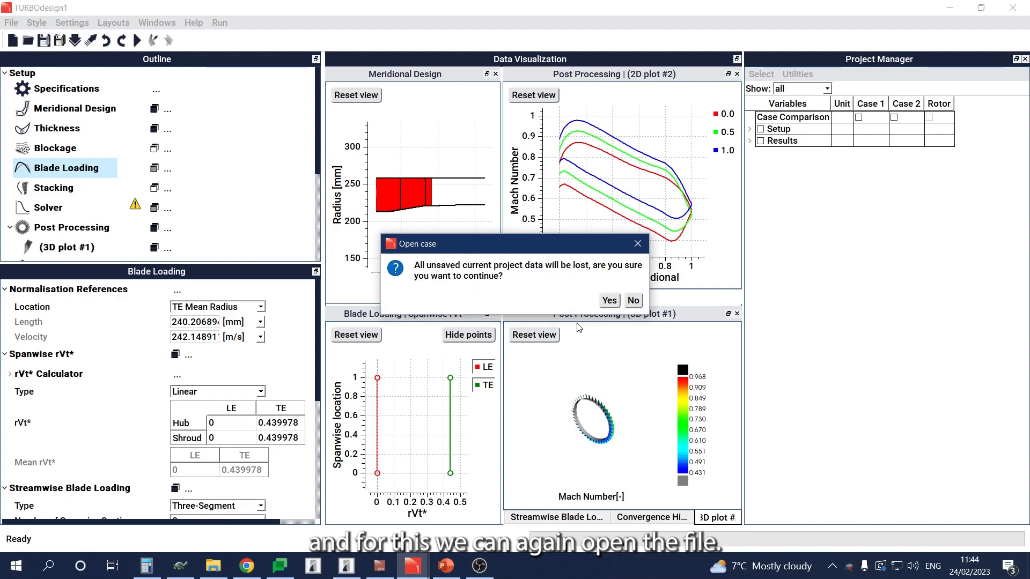
click(632, 301)
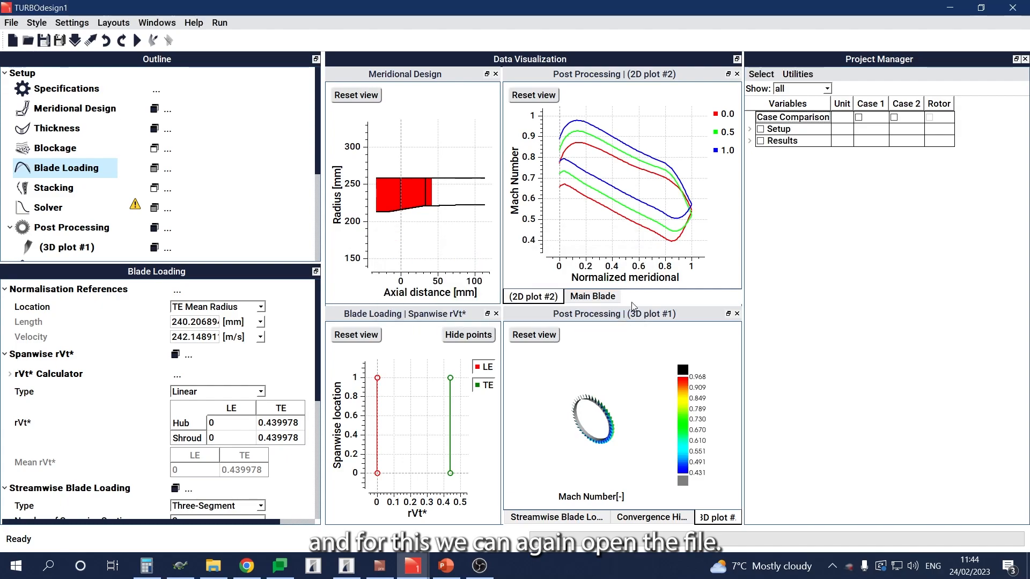
click(75, 42)
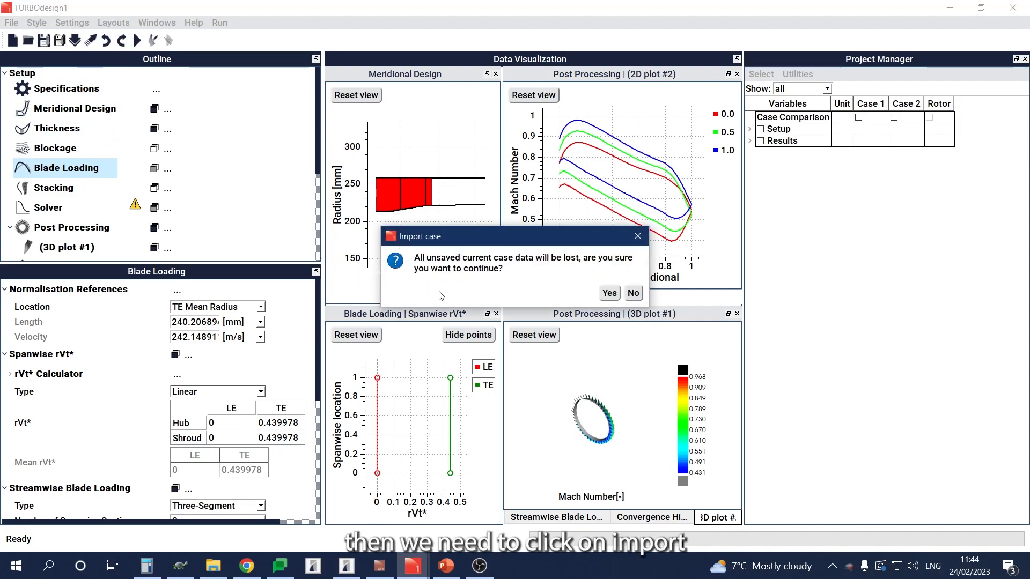
click(609, 294)
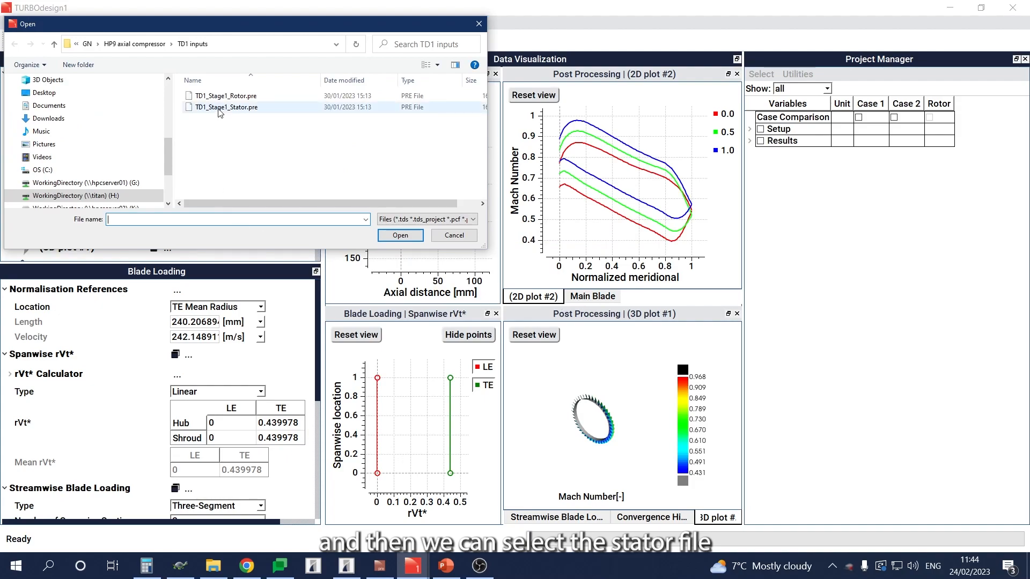
double_click(226, 107)
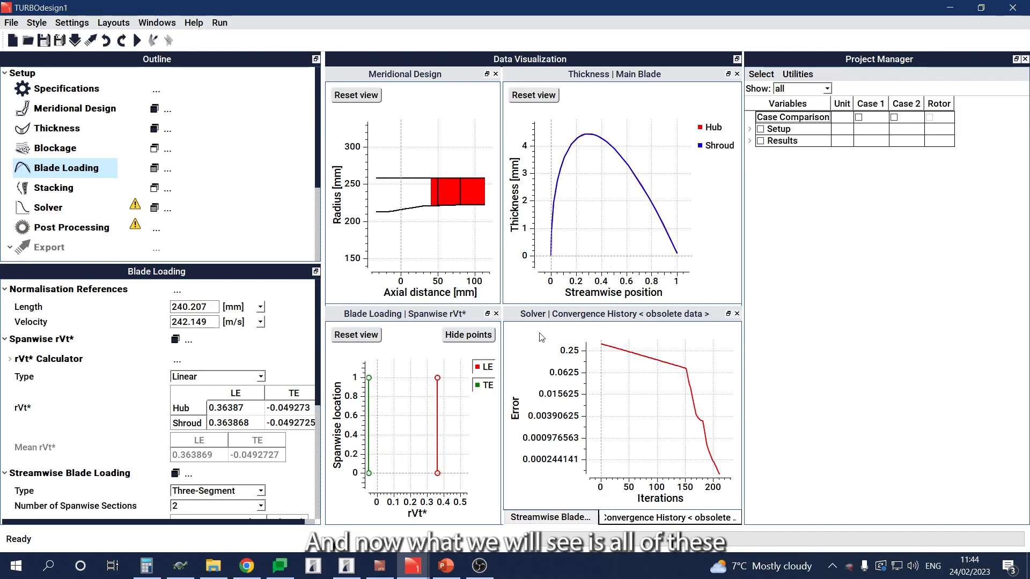
Step: Fit the stator's streamwise blade loading and spanwise rVt* plots to their views and run the solver
click(551, 518)
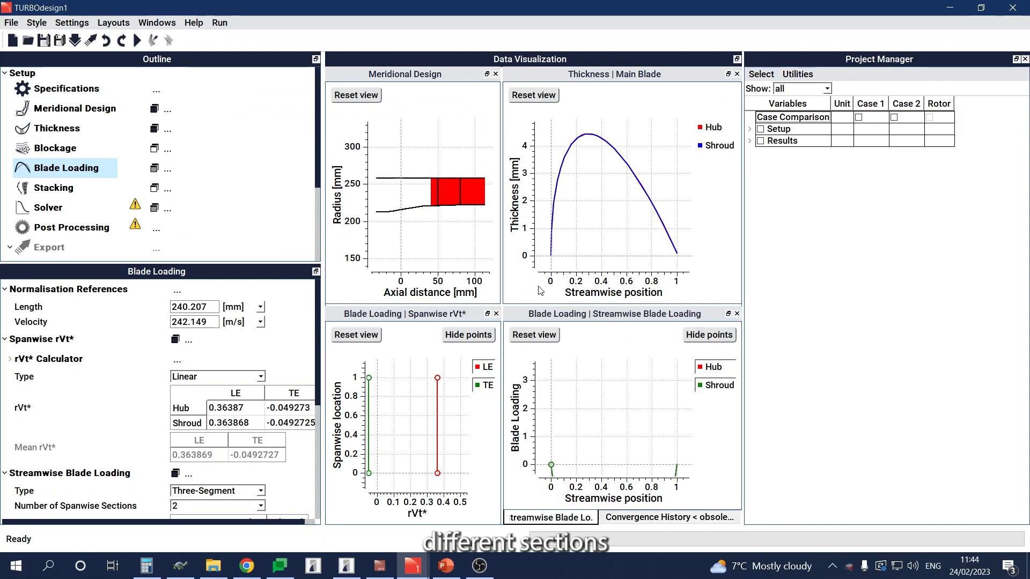
click(538, 336)
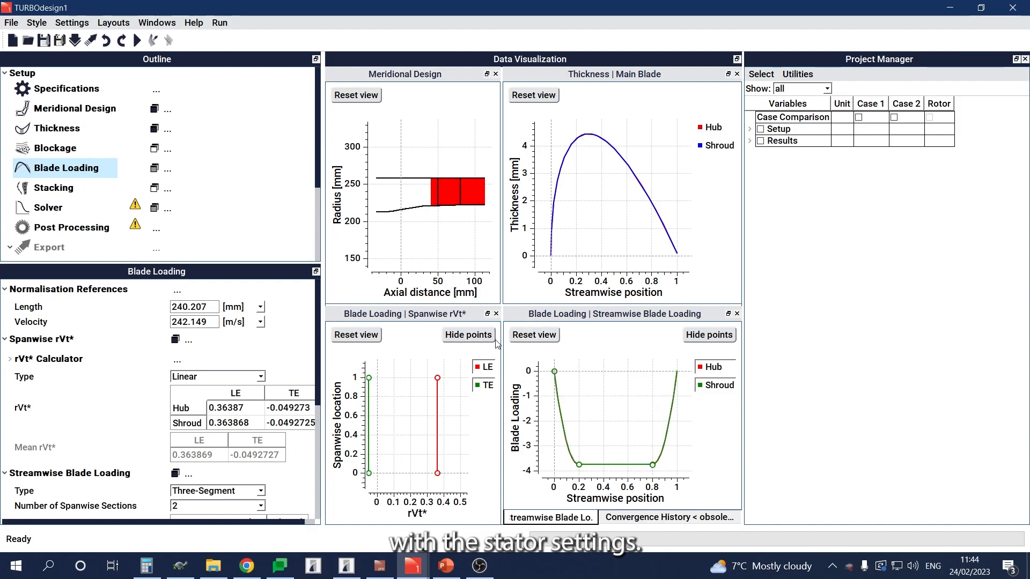
click(353, 339)
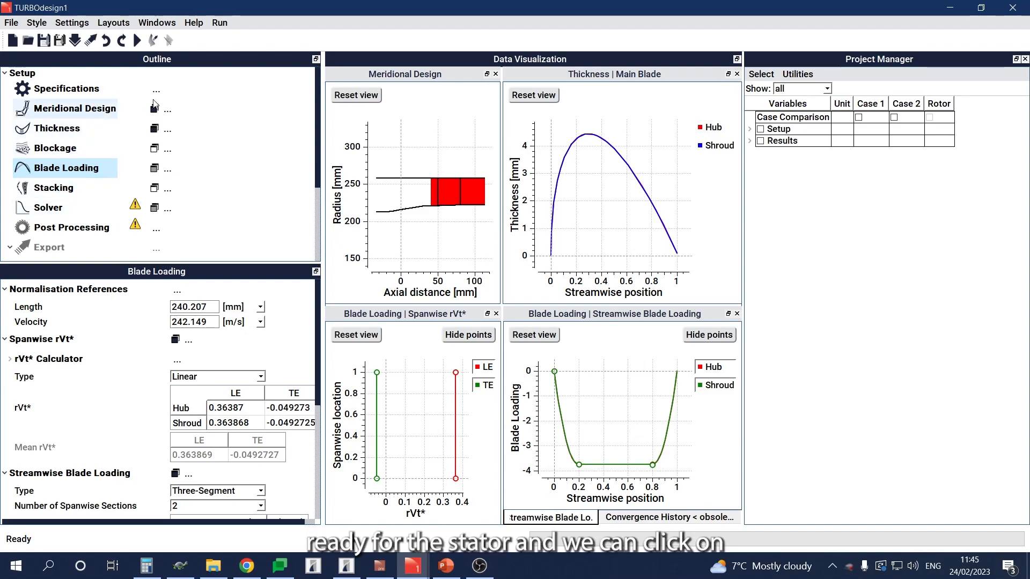
click(137, 42)
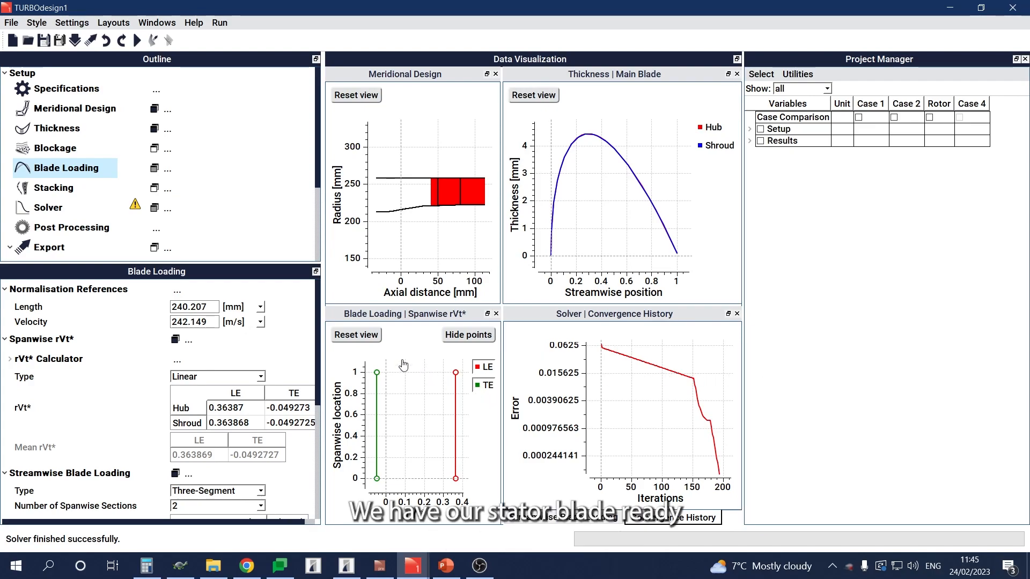
Step: Add a 3D geometry plot of the stator row with 73 blades and the hub shown
scroll(211, 224, down, 2)
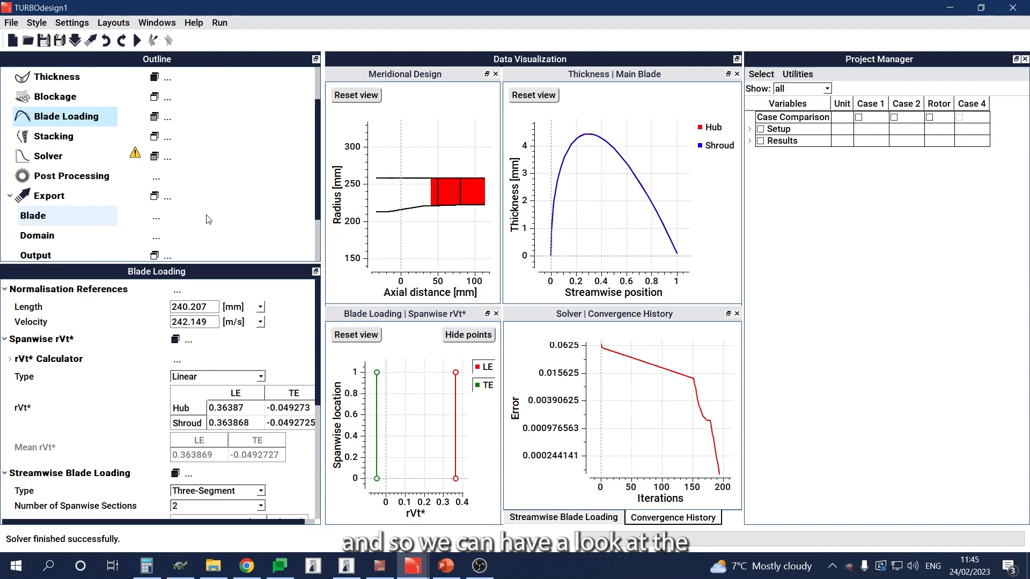
click(156, 177)
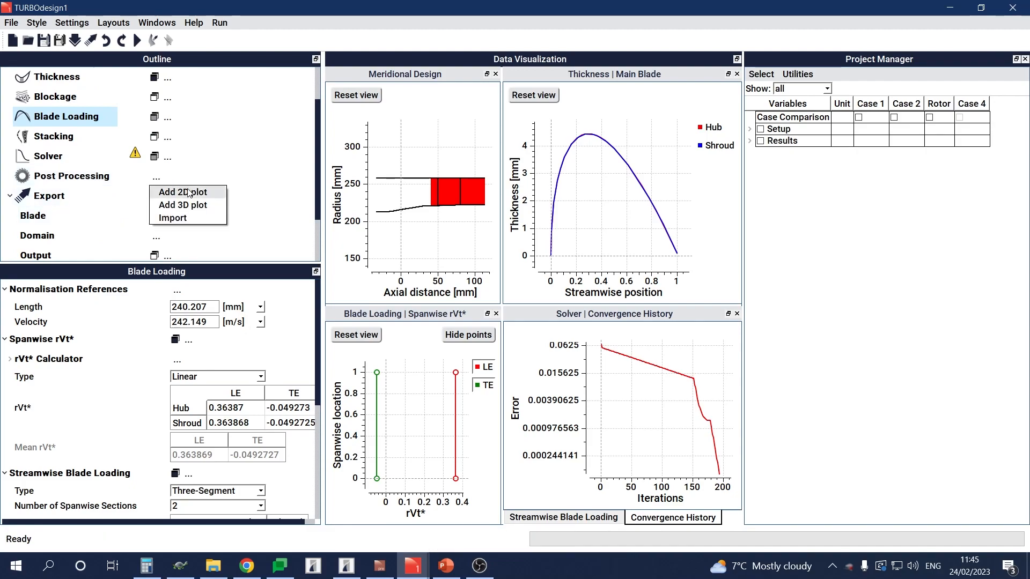
click(193, 206)
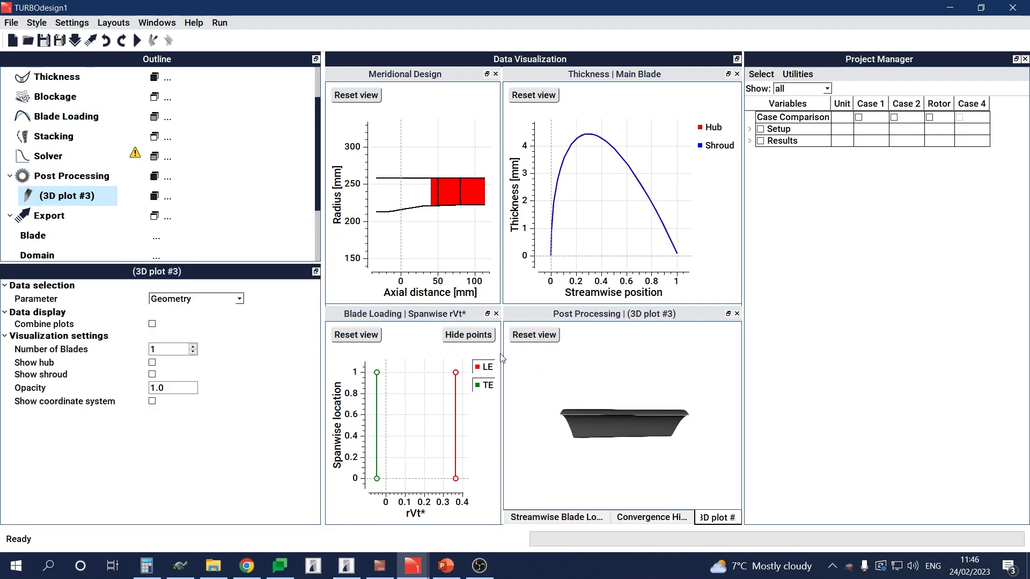
drag(620, 419, 673, 368)
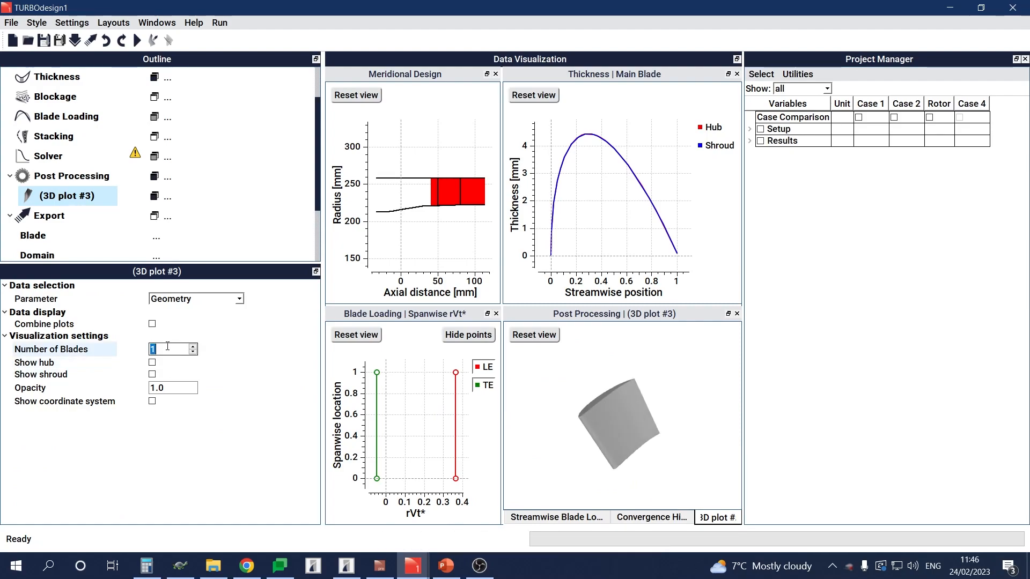
text(73)
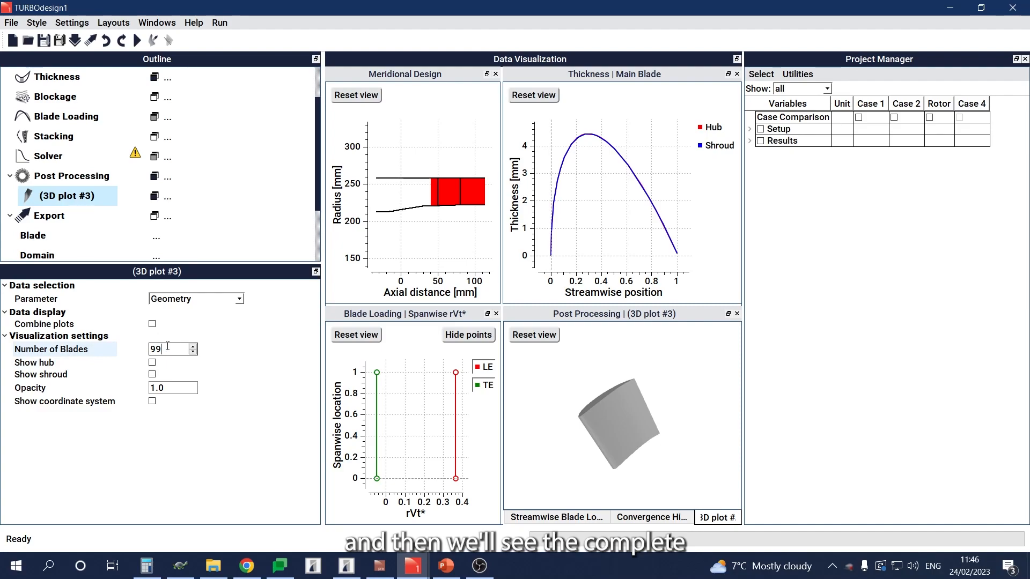
key(Return)
scroll(681, 405, up, 5)
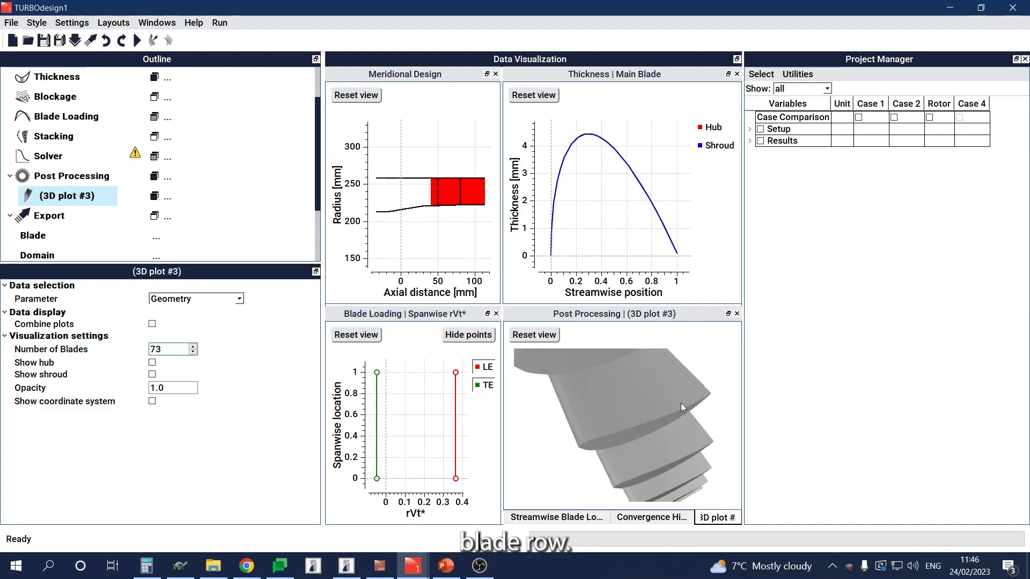
scroll(682, 408, down, 5)
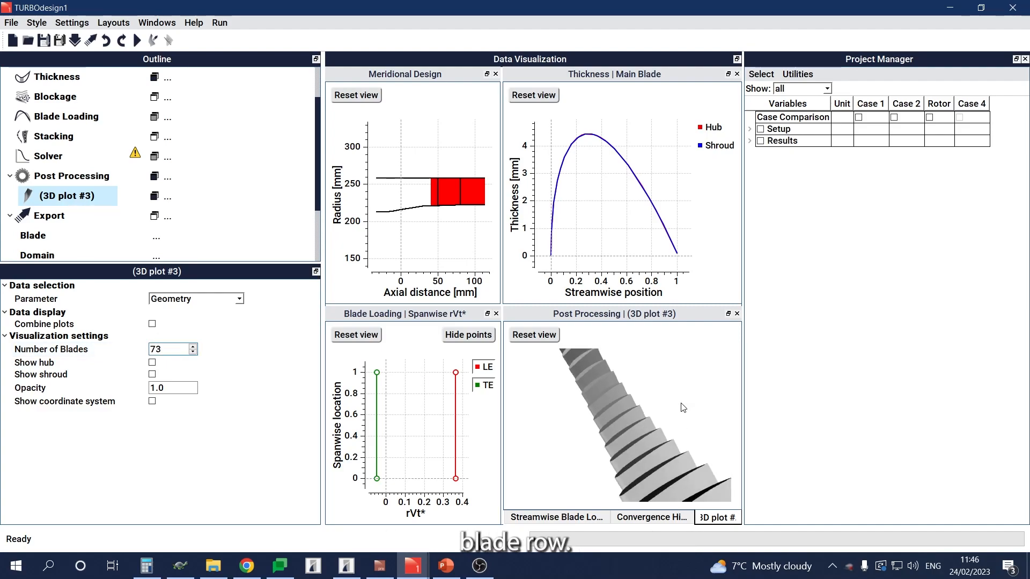
scroll(682, 408, down, 2)
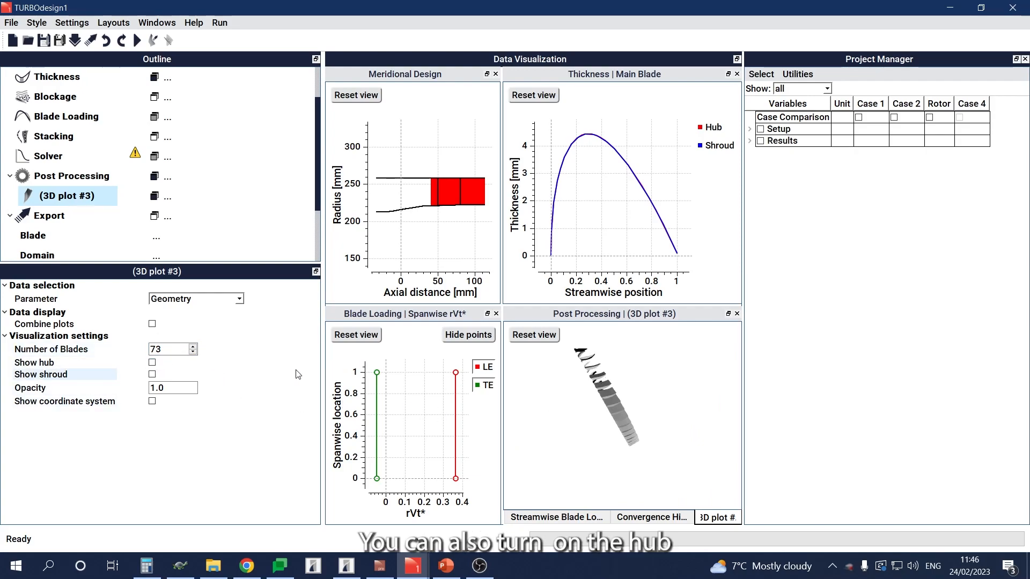
click(152, 363)
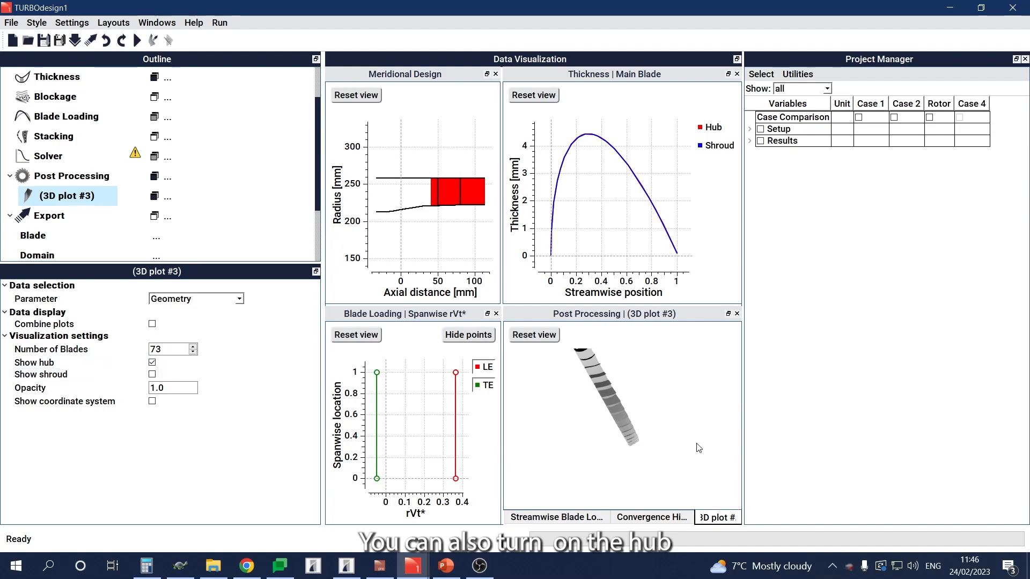
drag(591, 425, 647, 430)
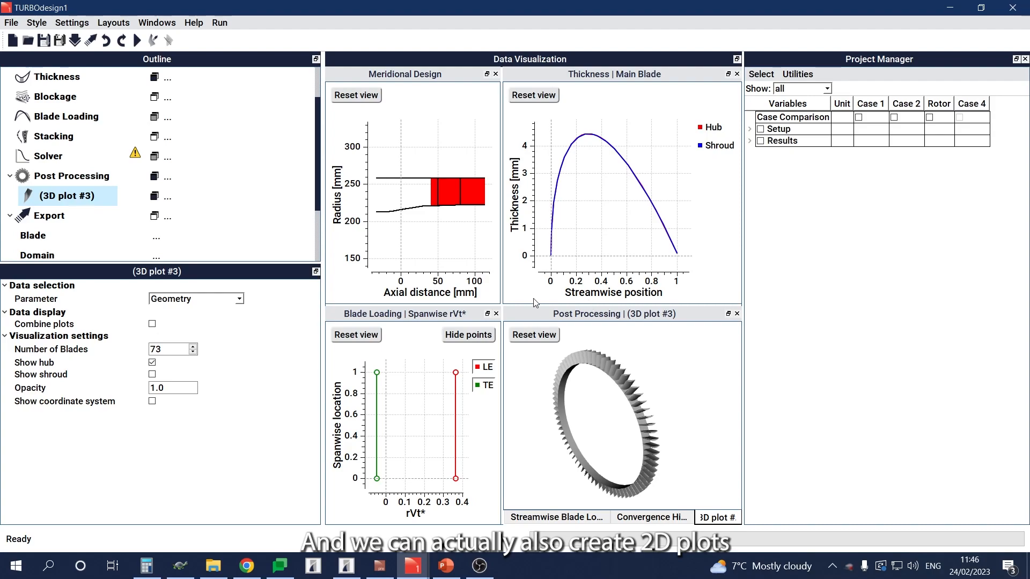
Step: Add a 2D plot grouped with the thickness plot, showing streamwise static pressure at three span locations: 0.0, 0.5 and 1.0
click(168, 178)
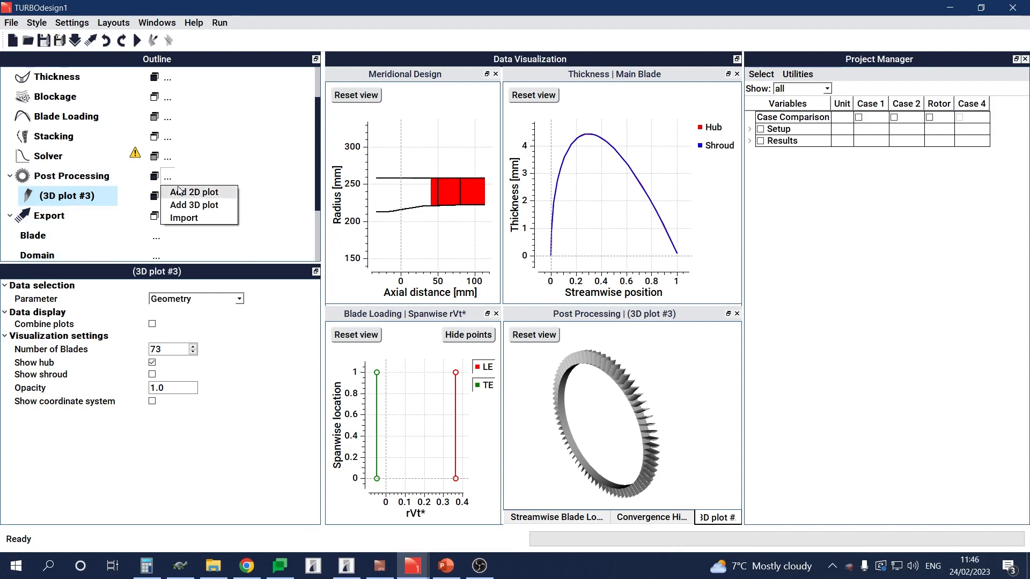
click(185, 192)
drag(631, 322, 625, 188)
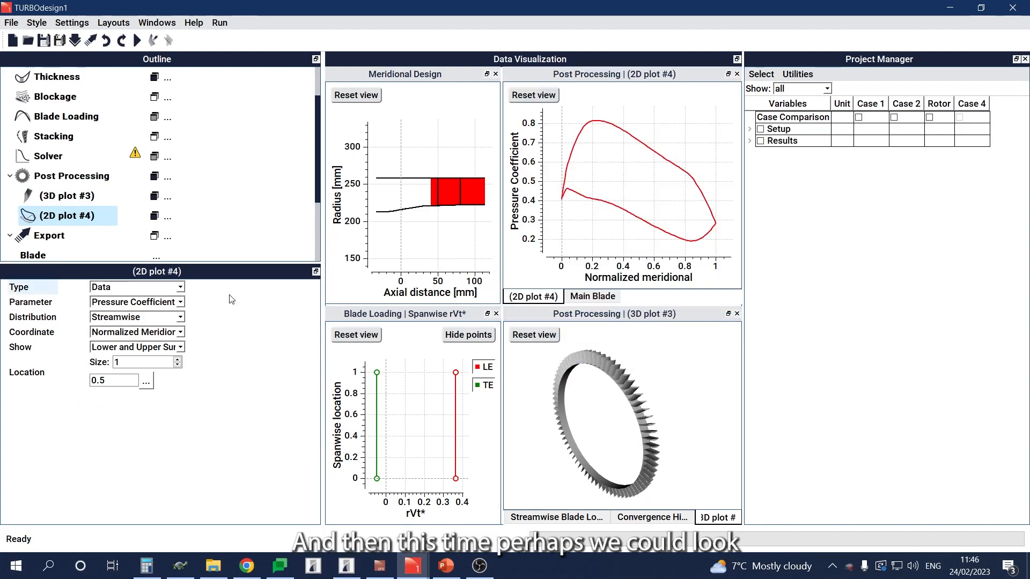
click(140, 302)
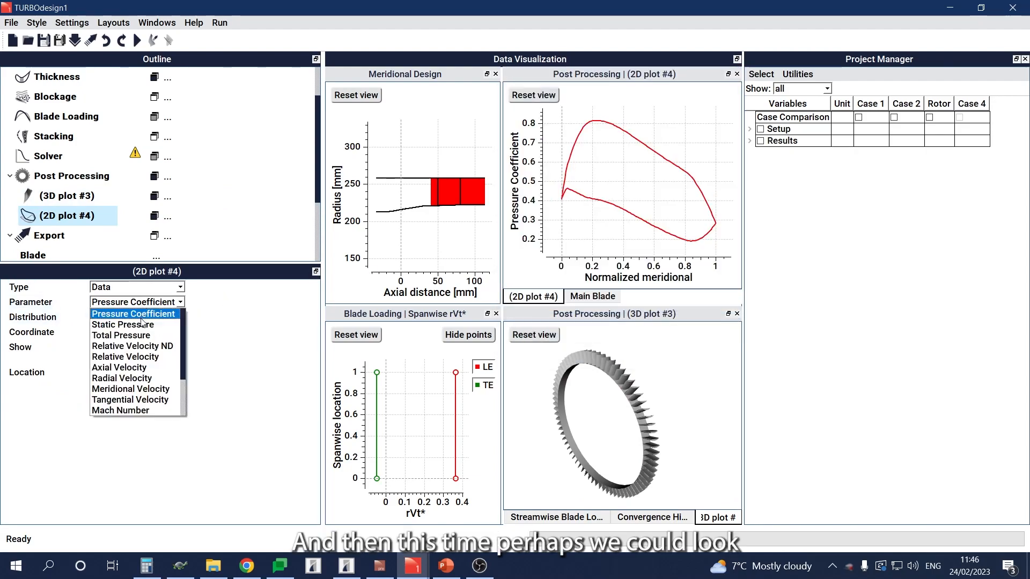
click(142, 324)
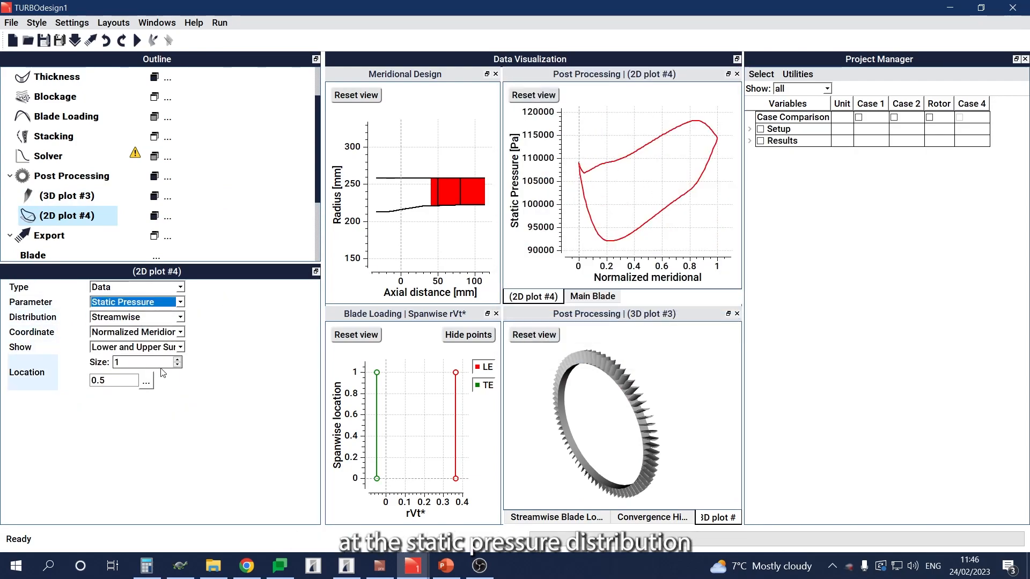
click(178, 359)
click(178, 360)
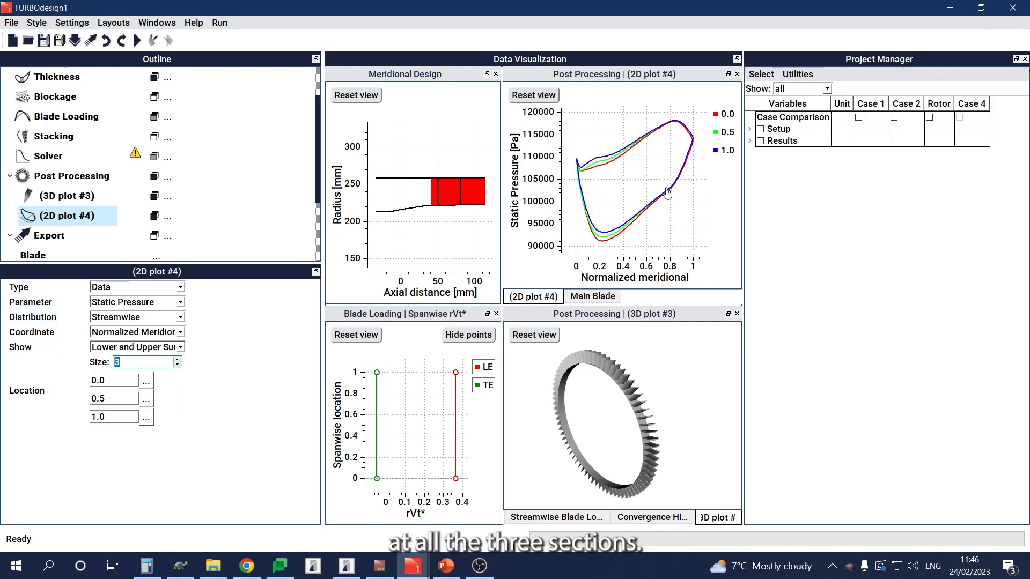
scroll(667, 192, down, 1)
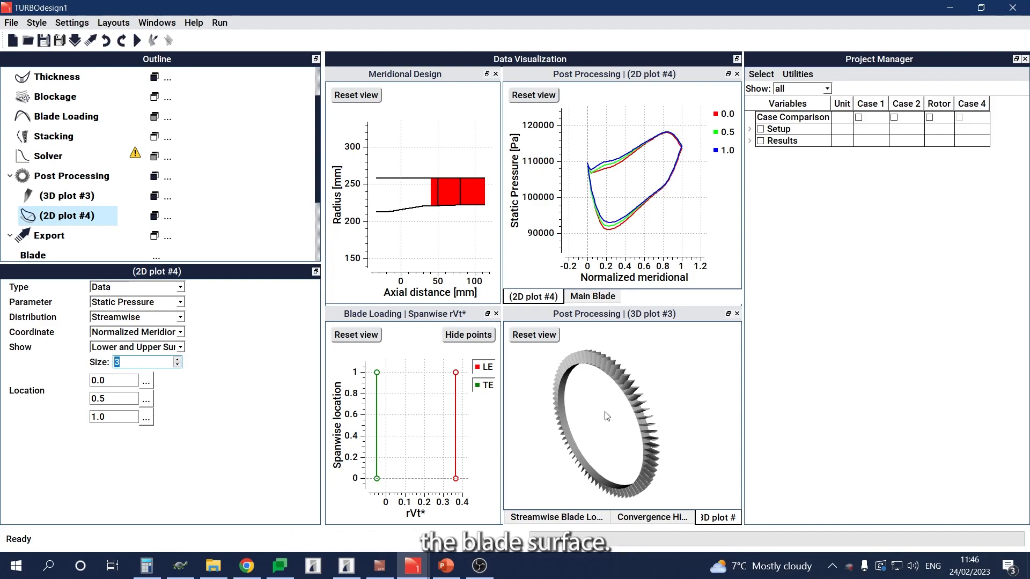
Step: Colour the stator's 3D plot by static pressure and examine the contours on the blade surfaces up close
click(75, 196)
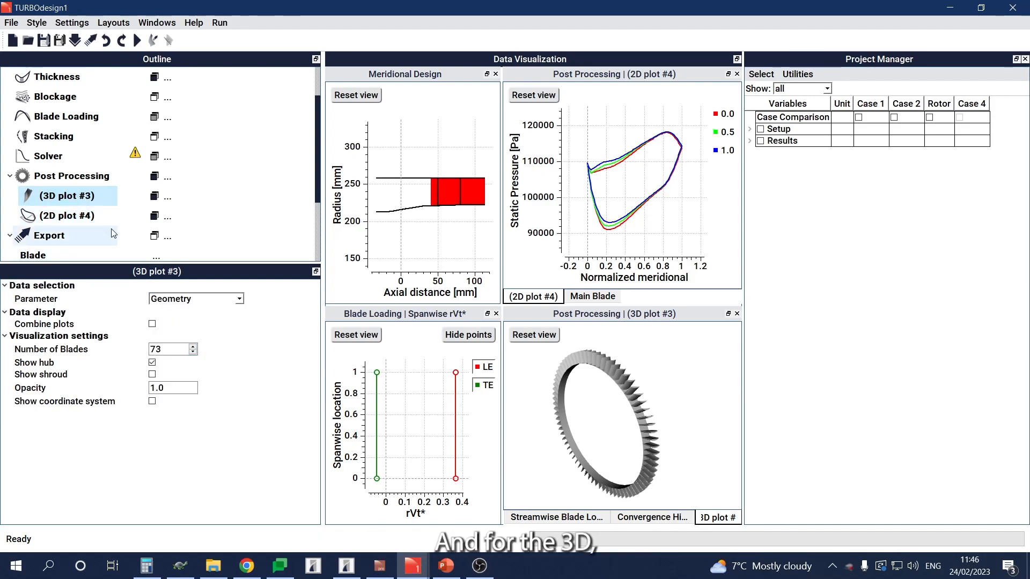
click(205, 304)
click(205, 304)
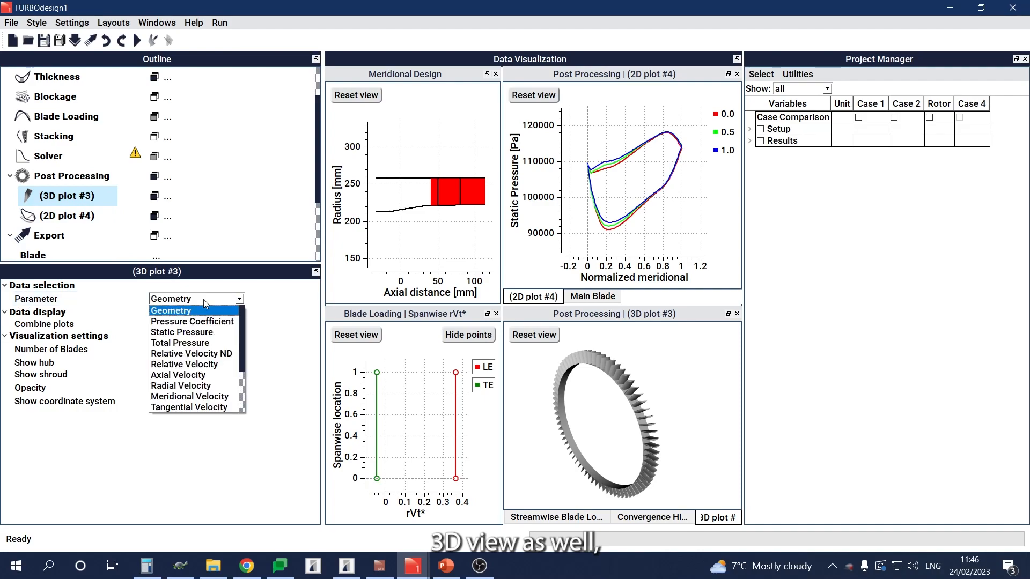
click(198, 331)
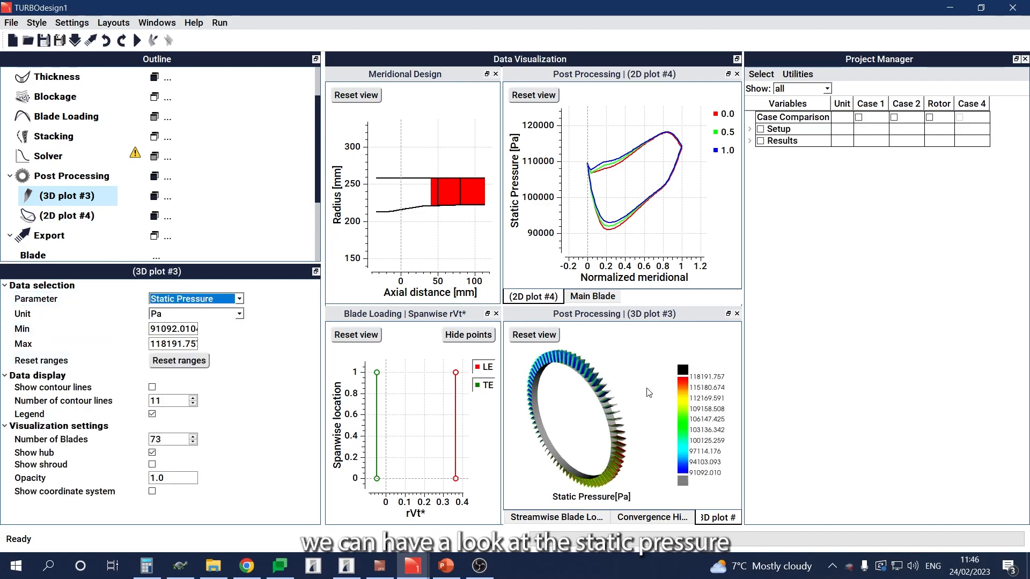
scroll(574, 374, up, 7)
middle_drag(587, 366, 596, 391)
scroll(578, 413, up, 5)
scroll(579, 400, up, 3)
scroll(578, 400, down, 5)
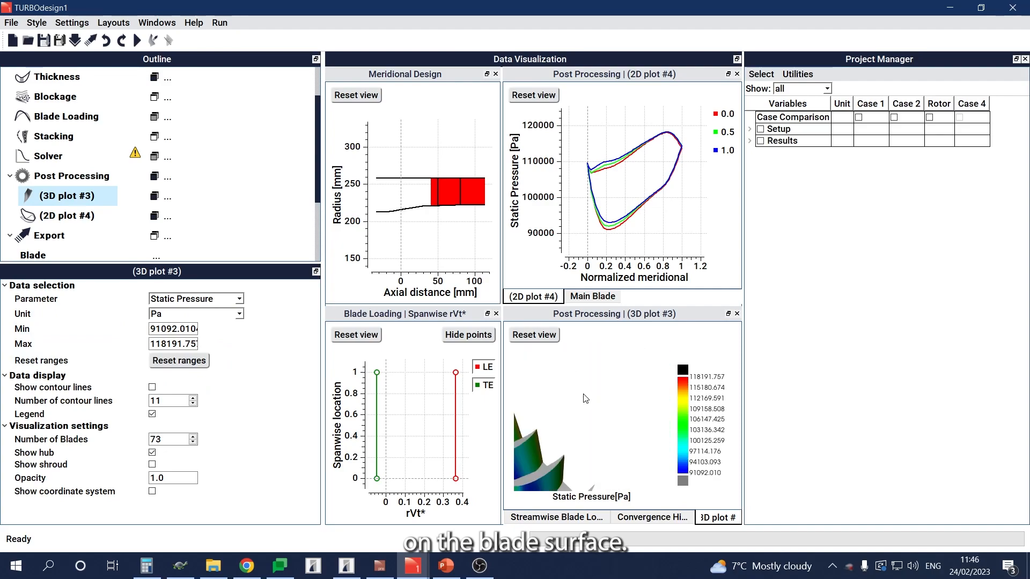
drag(607, 404, 606, 397)
drag(605, 440, 604, 429)
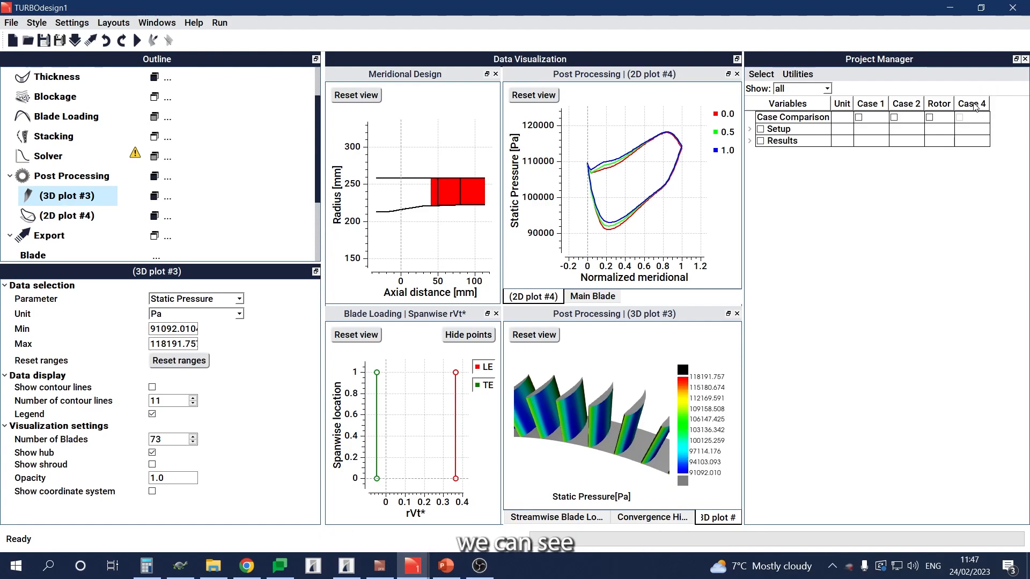
Step: Rename Case 4 as Stator
right_click(974, 105)
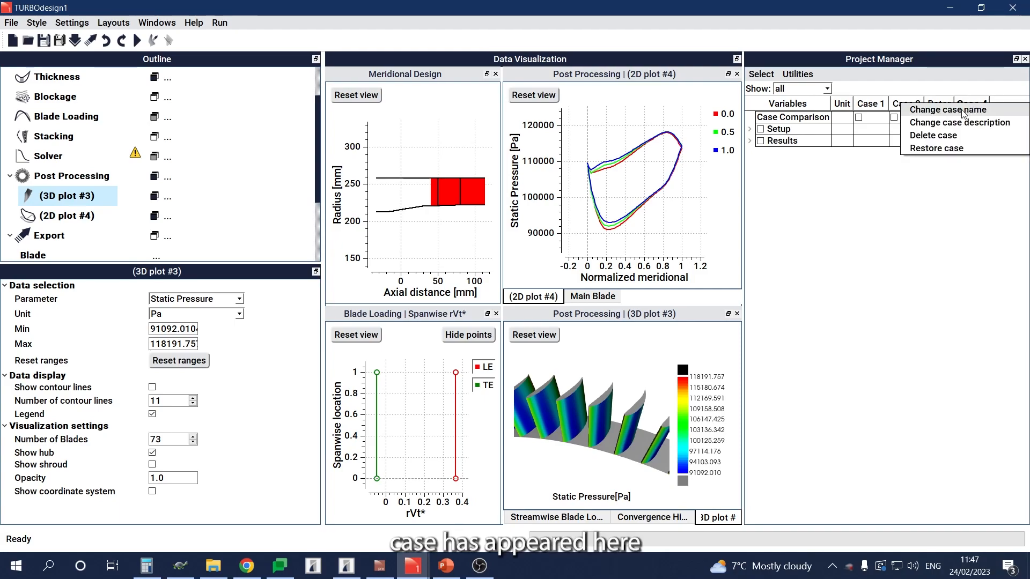
click(962, 111)
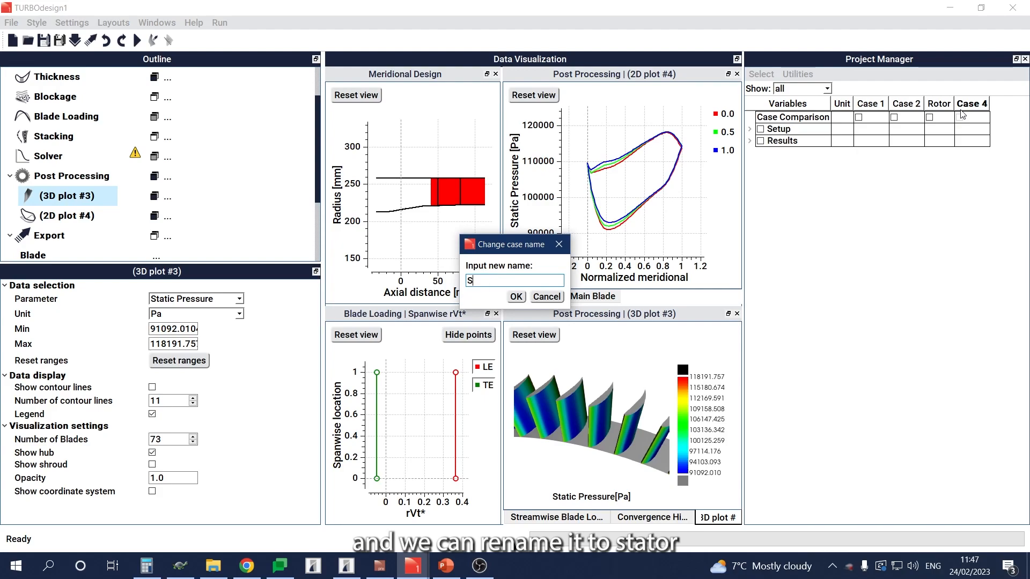
text(Stator)
key(Return)
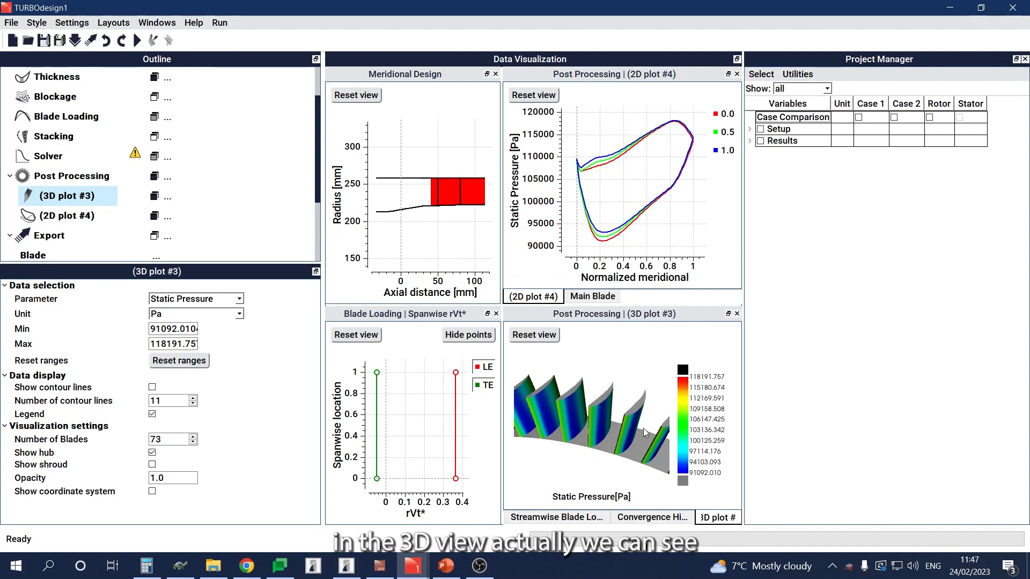
Step: Add the Rotor case to the comparison, set the 3D plot's parameter to Geometry and combine both rows in one plot
scroll(588, 437, down, 10)
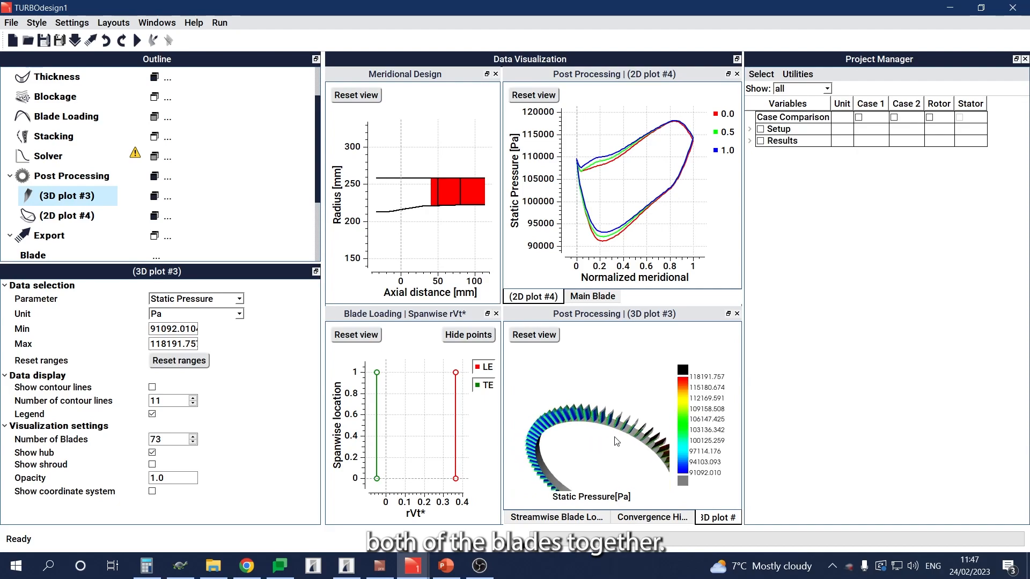
middle_drag(601, 411, 597, 406)
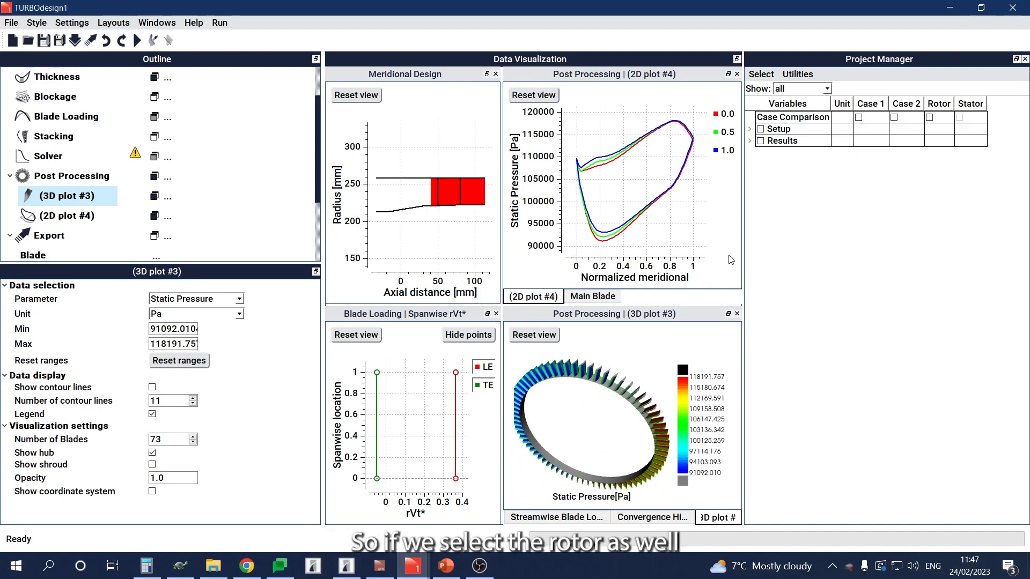
click(929, 117)
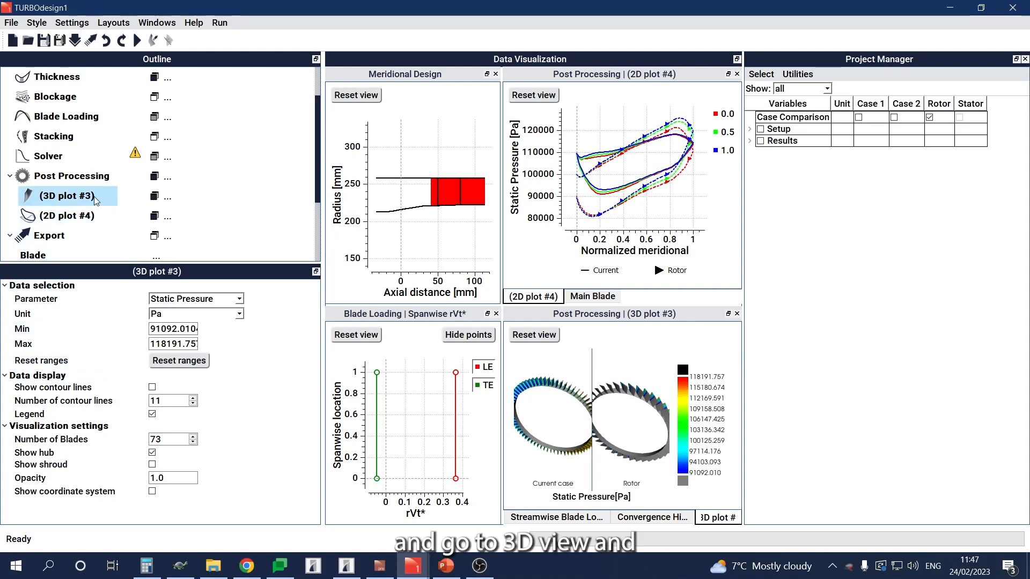
click(166, 302)
click(169, 311)
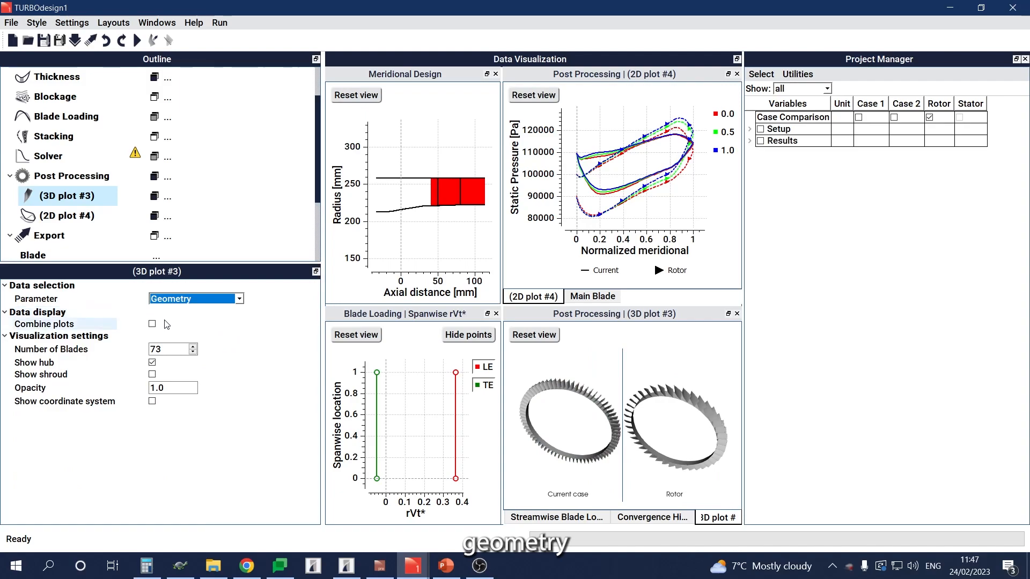
click(152, 324)
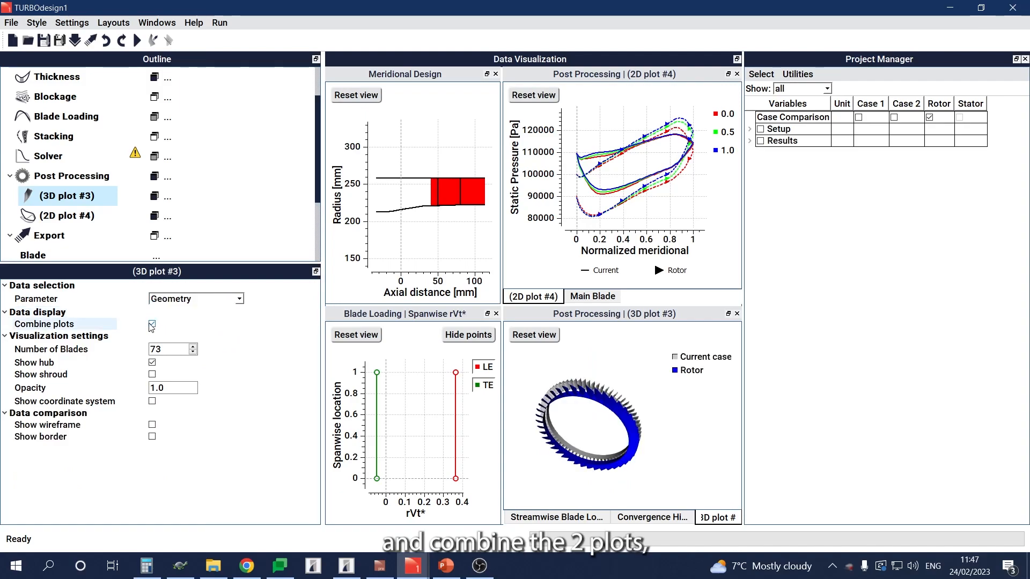
Step: Examine the combined rotor and stator rows from several angles, both up close and as whole rings
drag(611, 426, 574, 413)
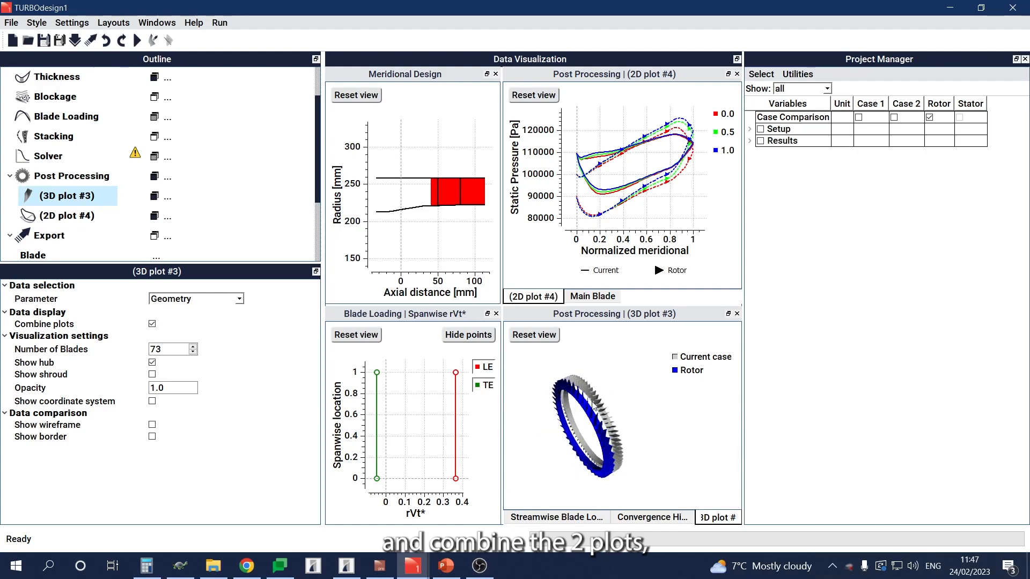
scroll(589, 407, up, 5)
scroll(610, 405, down, 3)
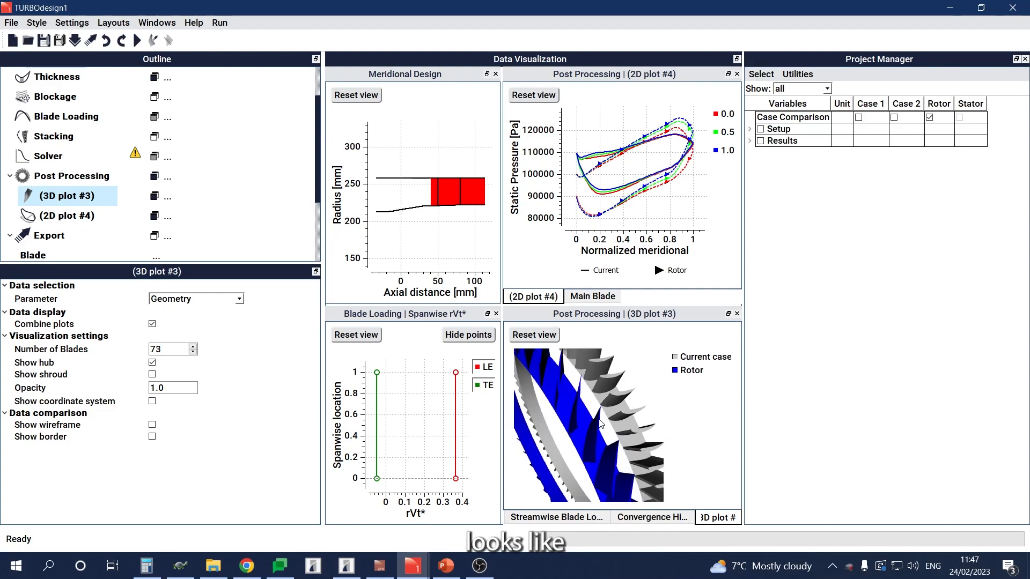
scroll(601, 421, down, 2)
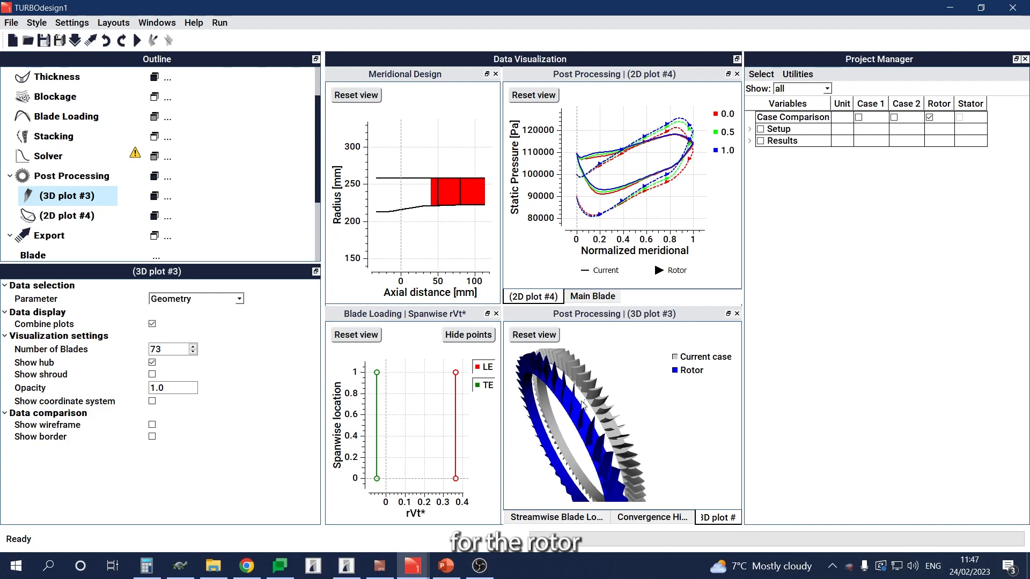
scroll(589, 413, down, 5)
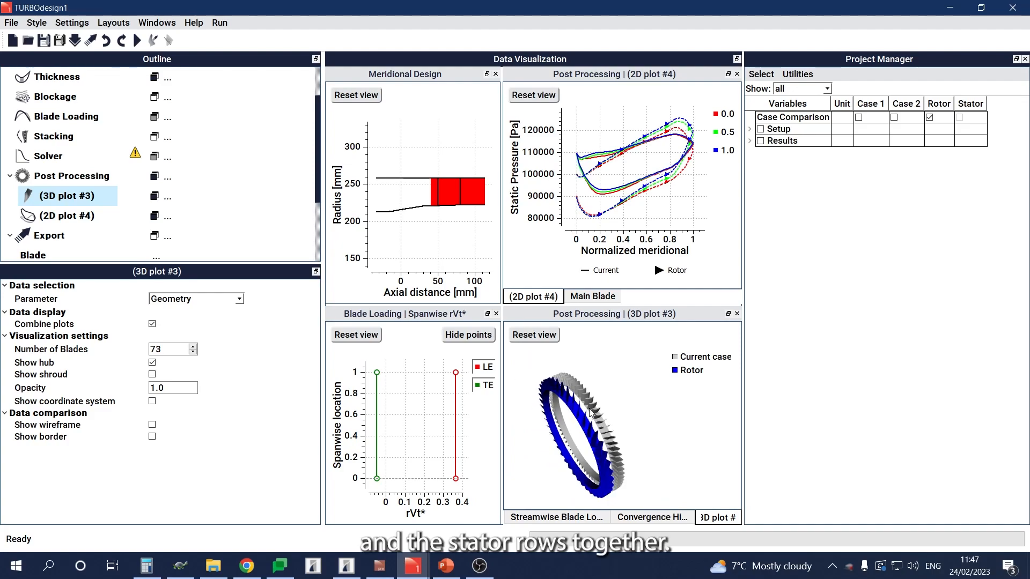
drag(584, 418, 591, 393)
scroll(590, 393, up, 1)
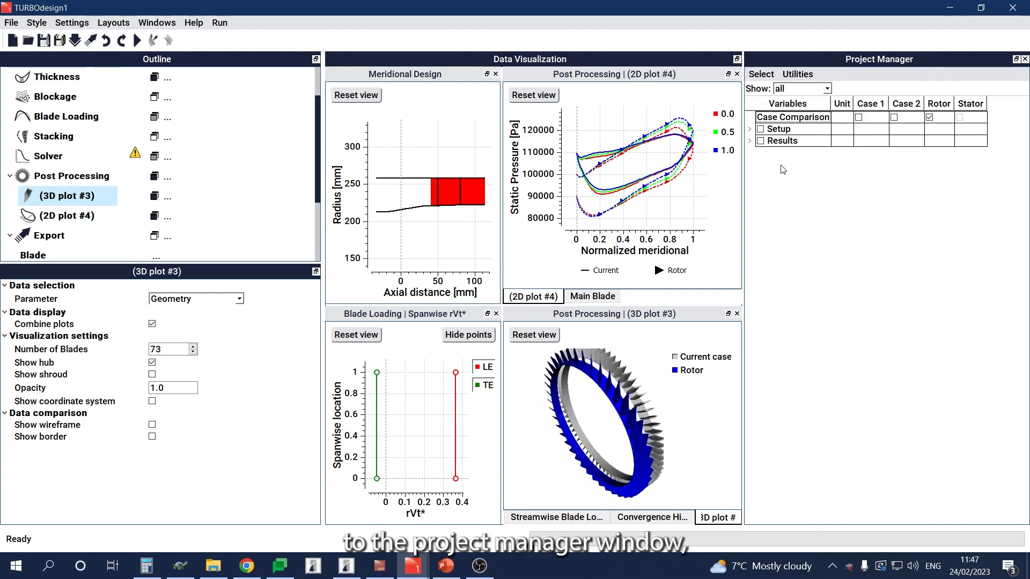
Step: Mark DiffusionRatio, ProfileLoss_t, LeakageLoss and Throat among the performance and geometry results of the cases
click(749, 141)
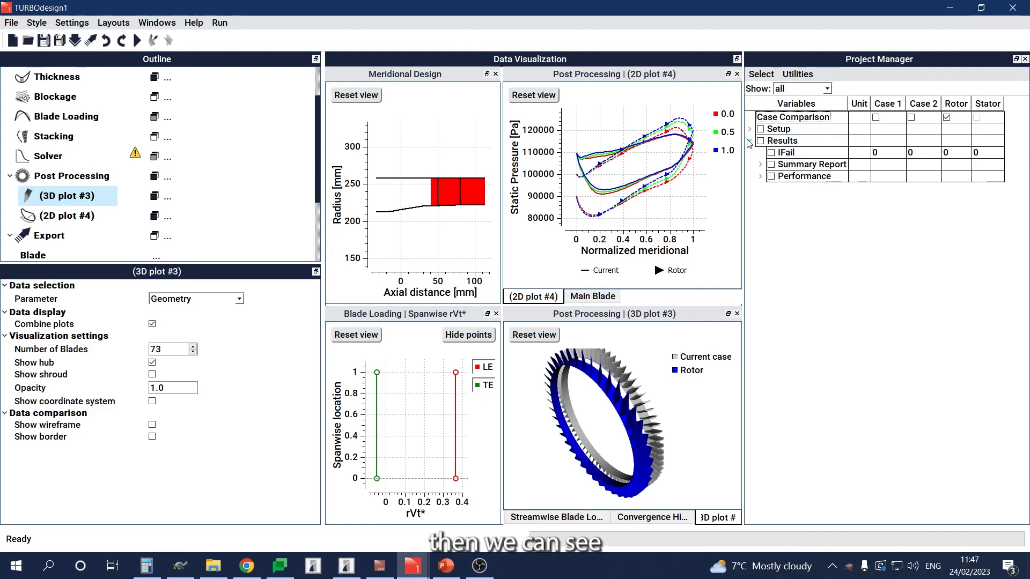
click(760, 177)
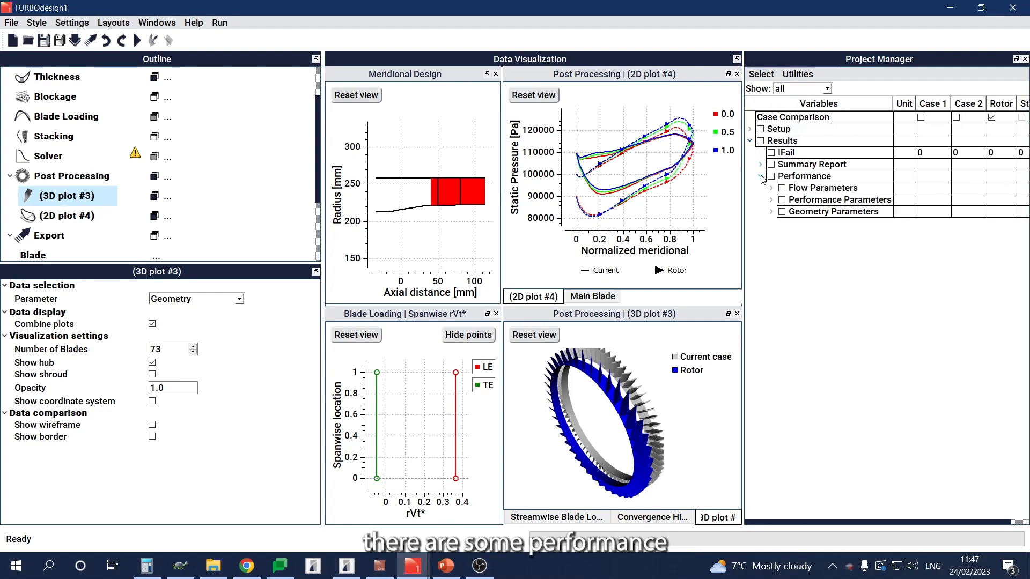
click(770, 200)
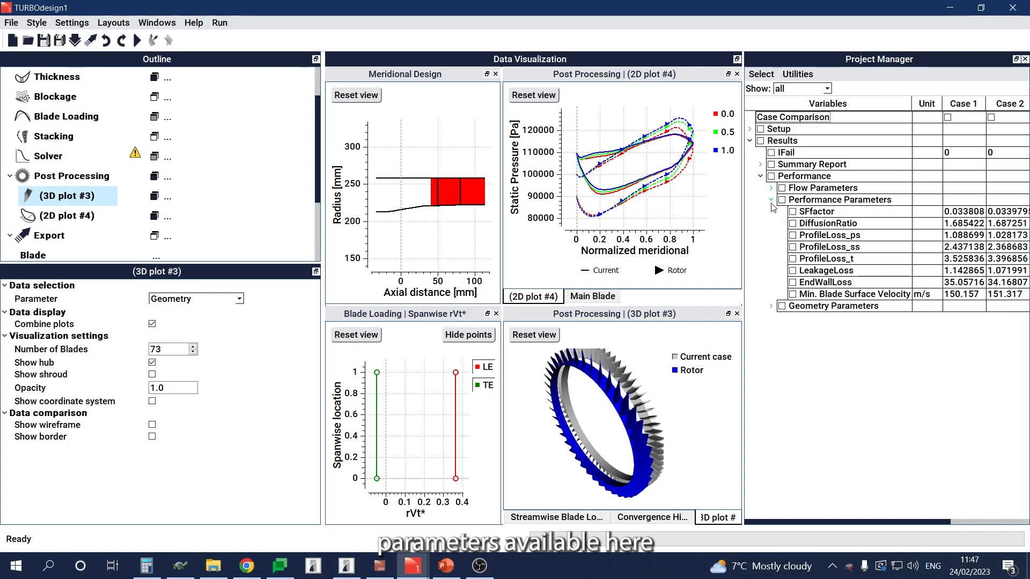
click(770, 306)
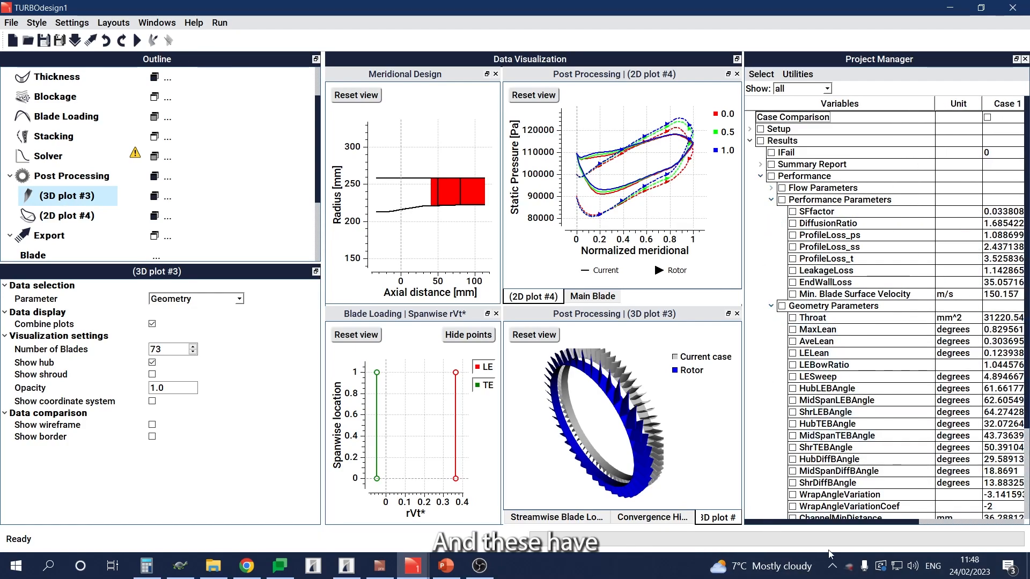
drag(840, 525, 860, 528)
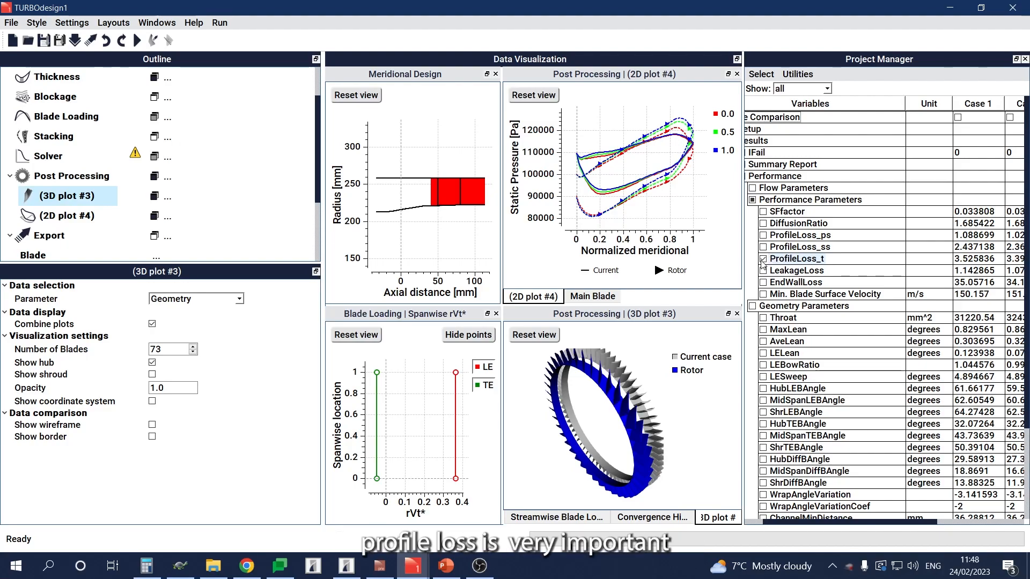
click(761, 224)
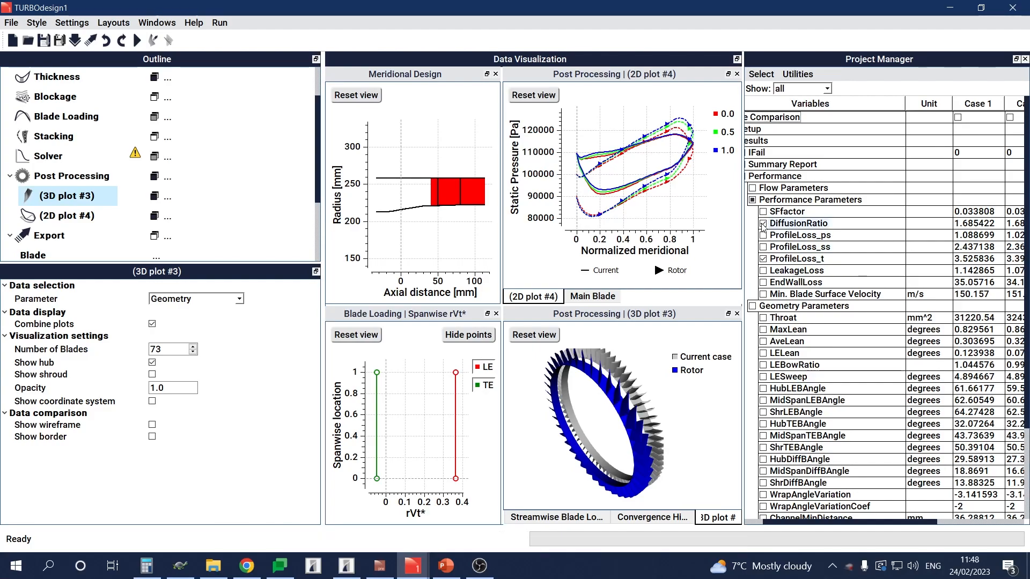
click(763, 271)
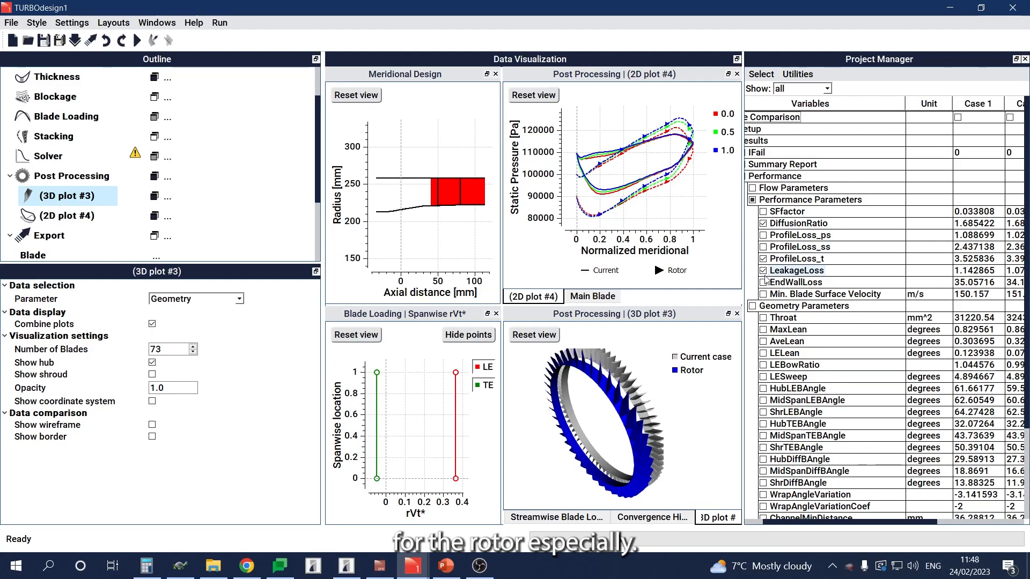
click(763, 319)
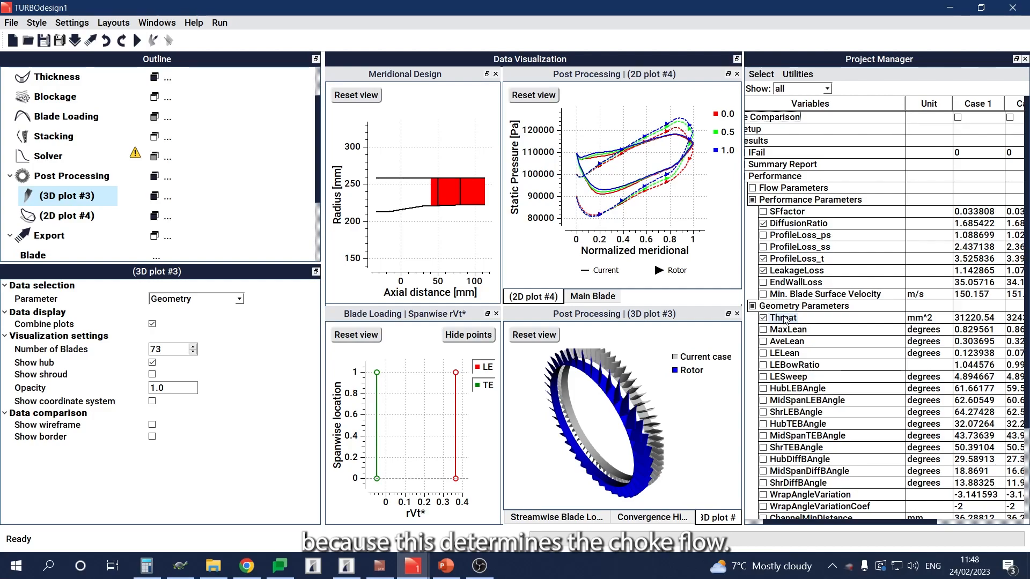
Step: Limit the results table to the checked variables and compare their values across all cases, including the stator
click(806, 90)
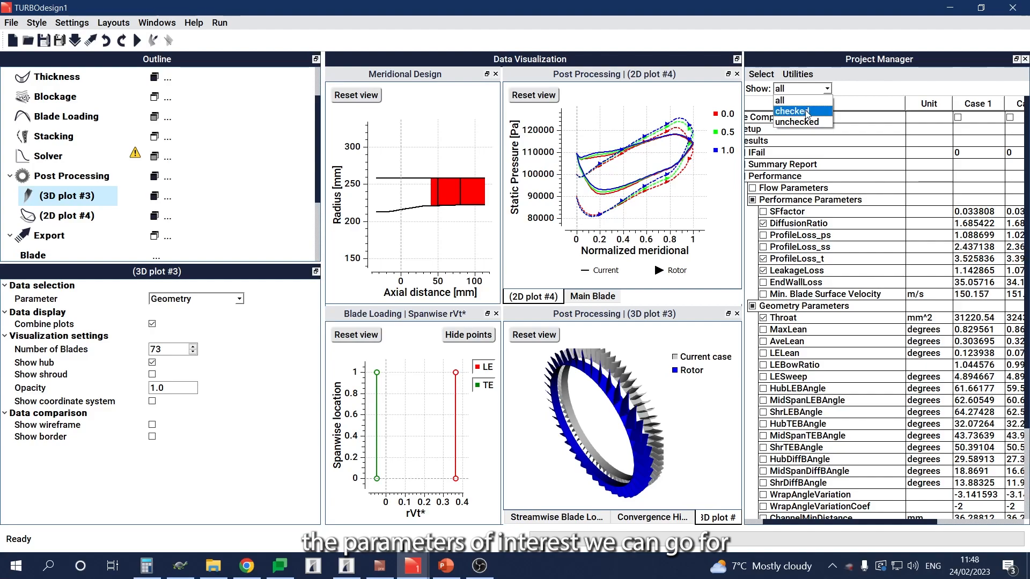
click(807, 112)
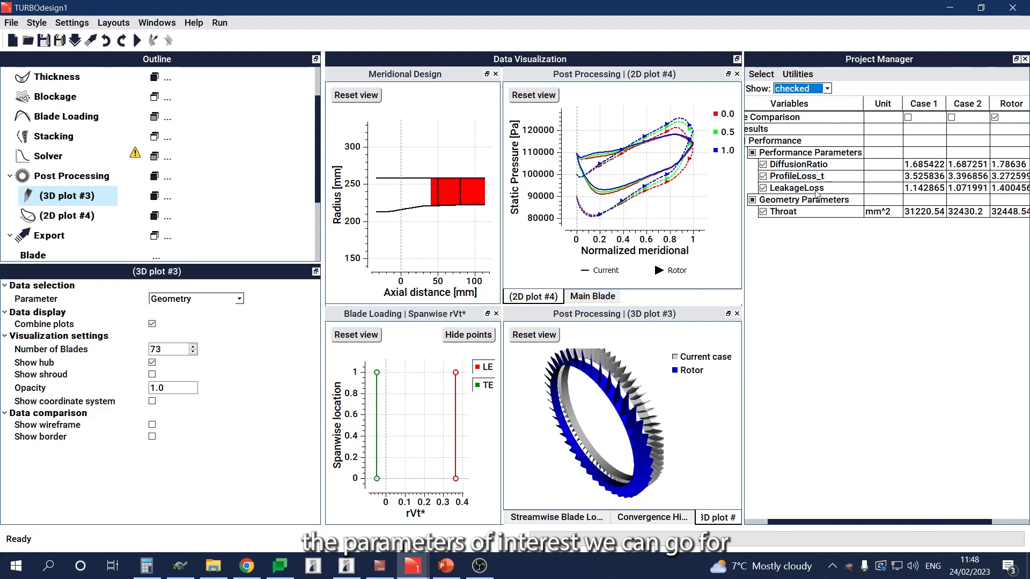
click(840, 324)
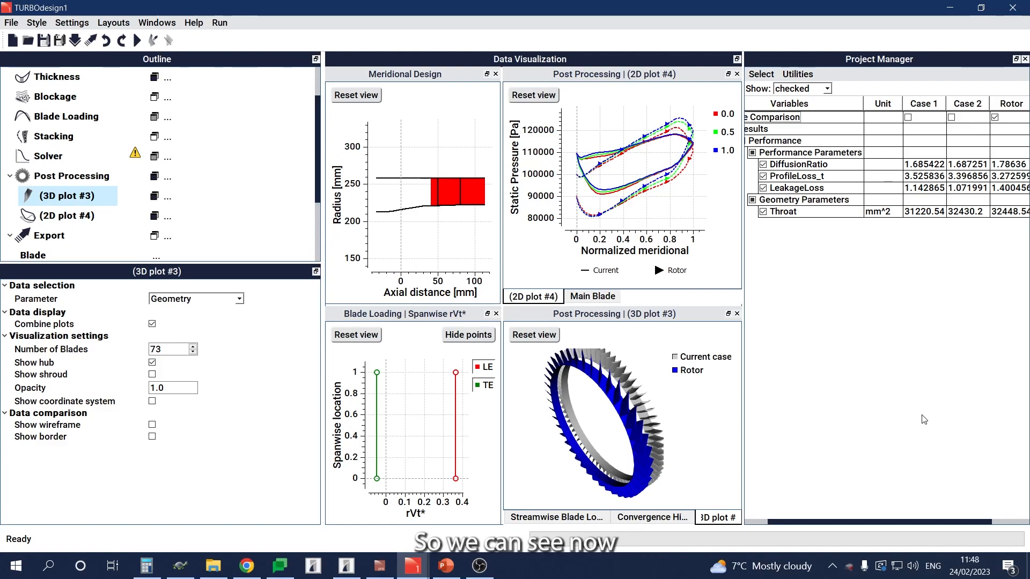
drag(924, 525, 951, 525)
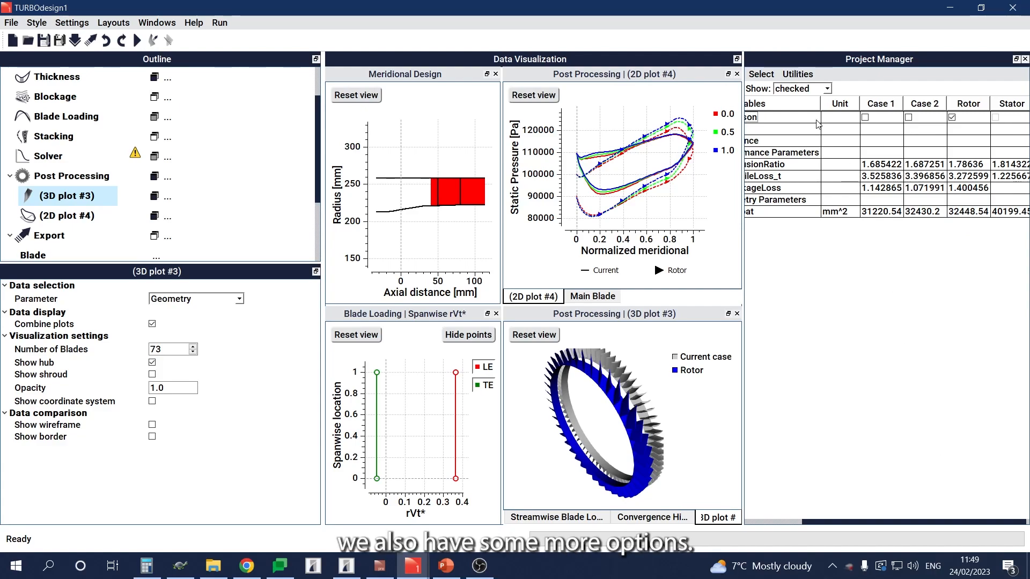
Step: Open a case plot beneath the results table and plot ProfileLoss_t to compare the rotor and stator
click(798, 75)
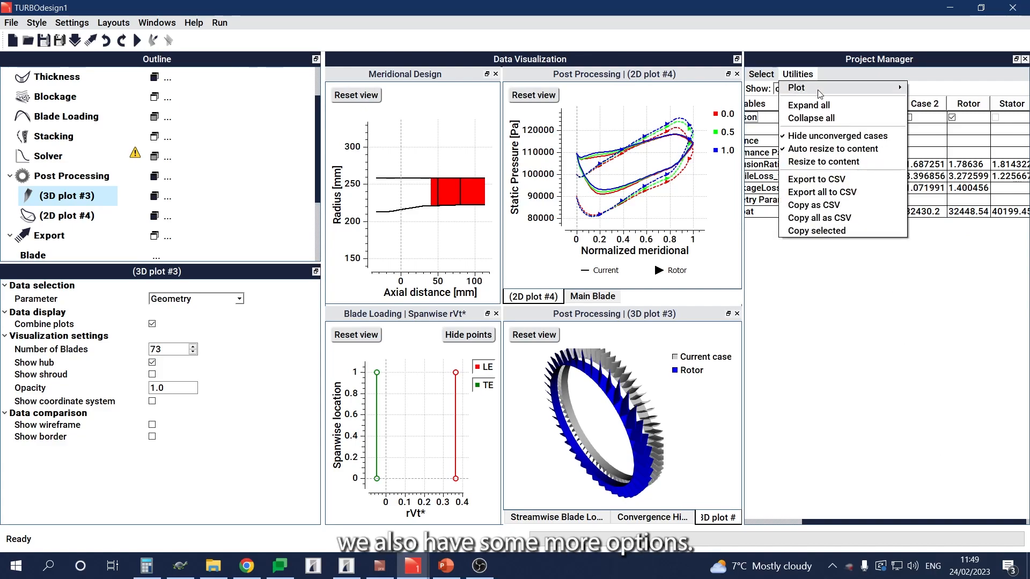
mouse_move(885, 90)
click(926, 89)
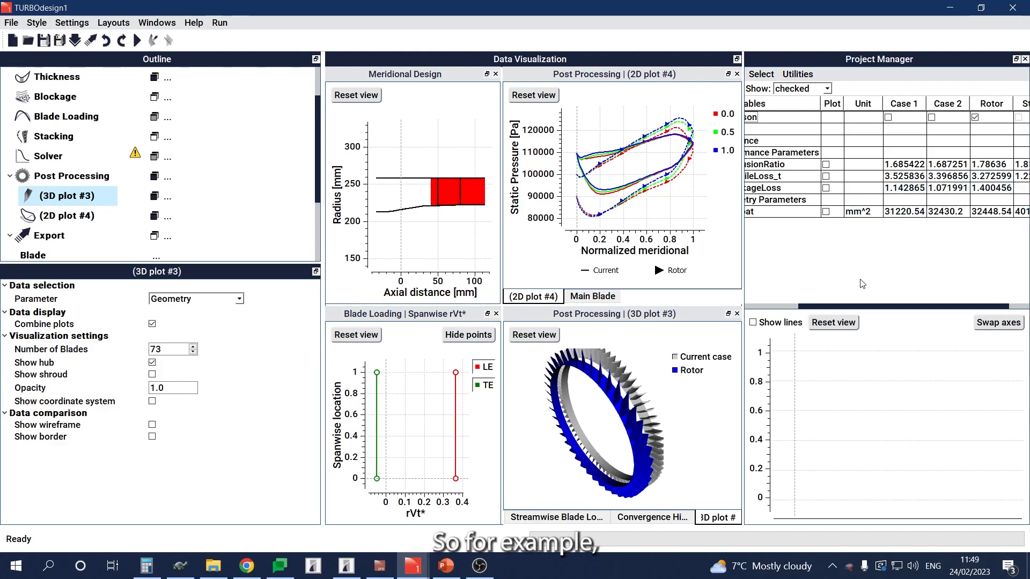
drag(872, 308, 846, 308)
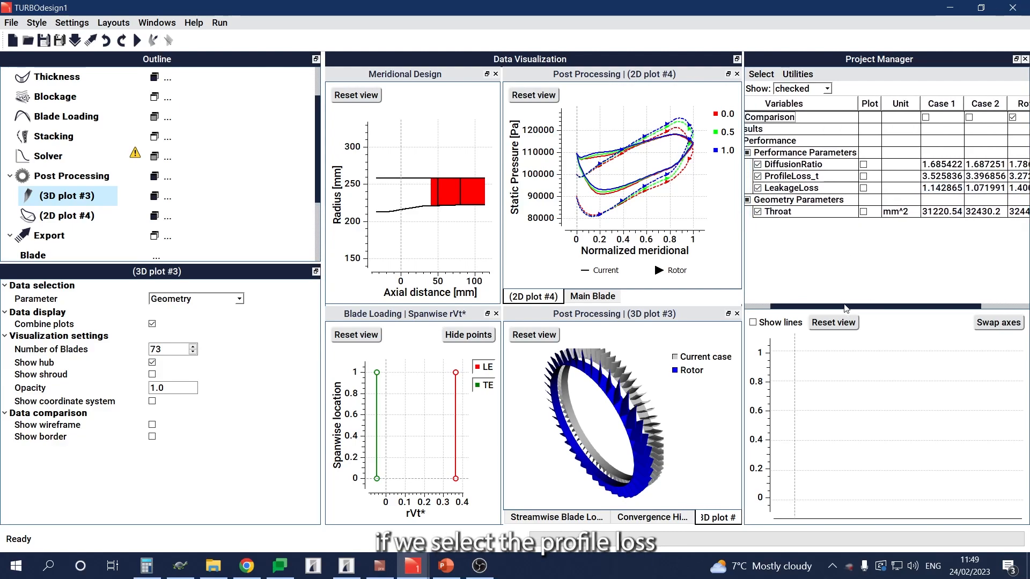
click(863, 177)
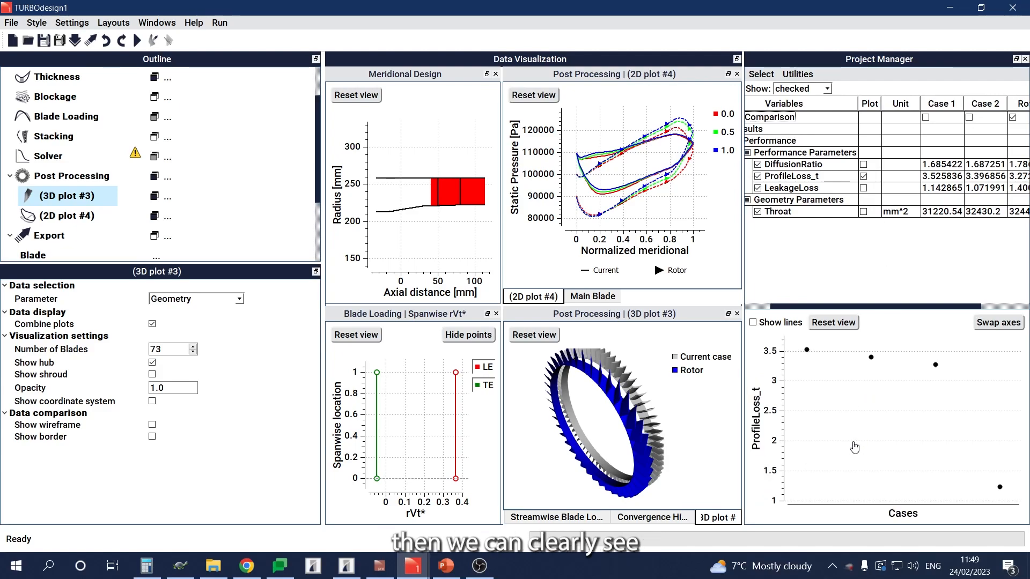
mouse_move(936, 370)
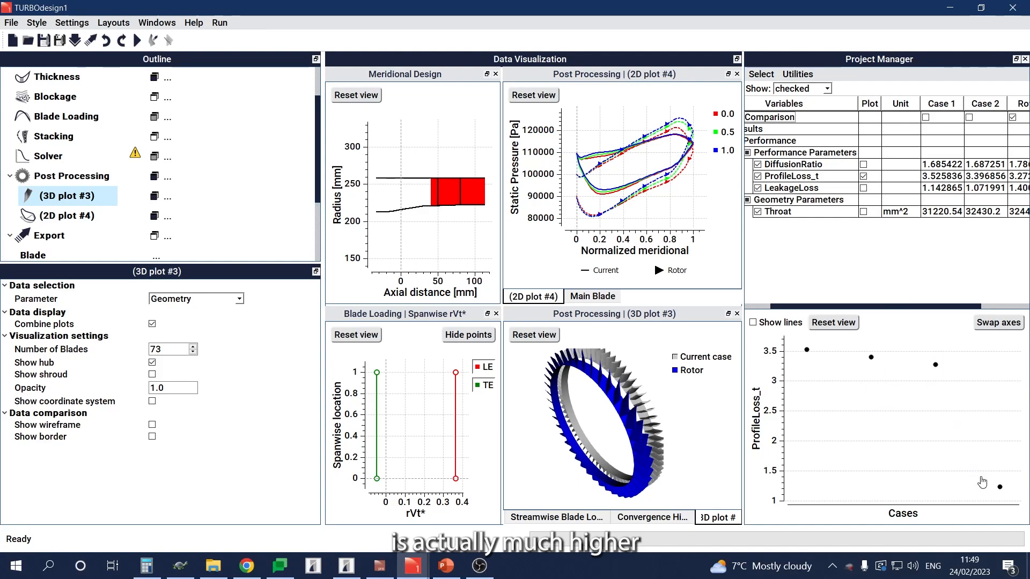
mouse_move(1003, 492)
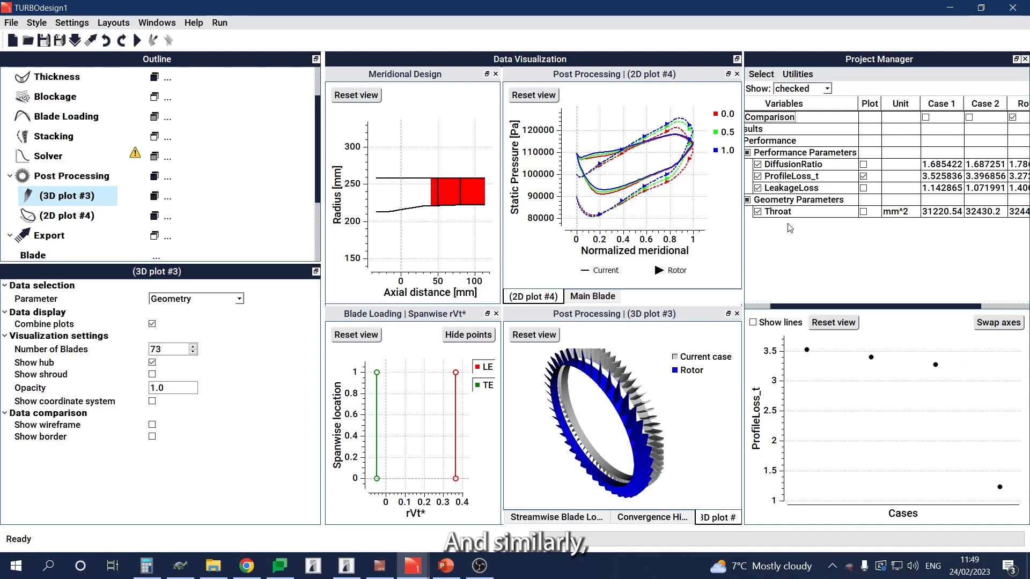
Step: Replace ProfileLoss_t with DiffusionRatio in the case plot
click(863, 176)
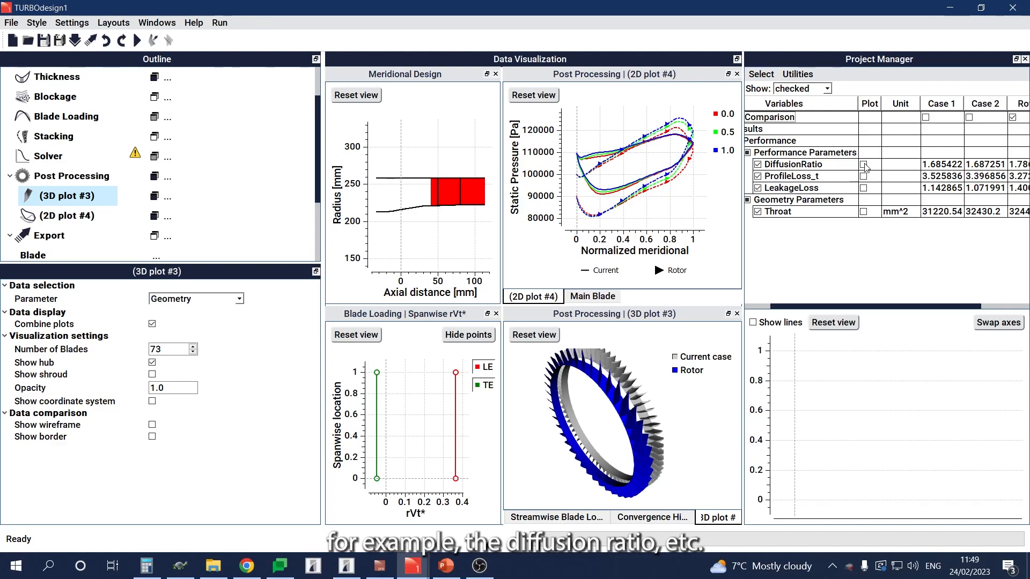
click(864, 165)
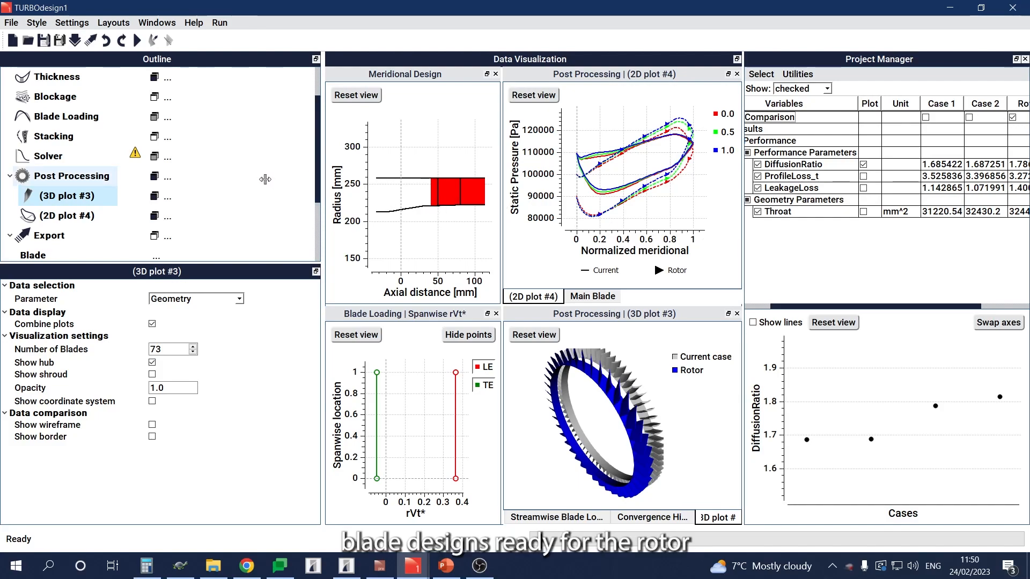
Step: Review the leading-edge type options in the blade export settings, keeping Tangential cut off
scroll(265, 178, down, 3)
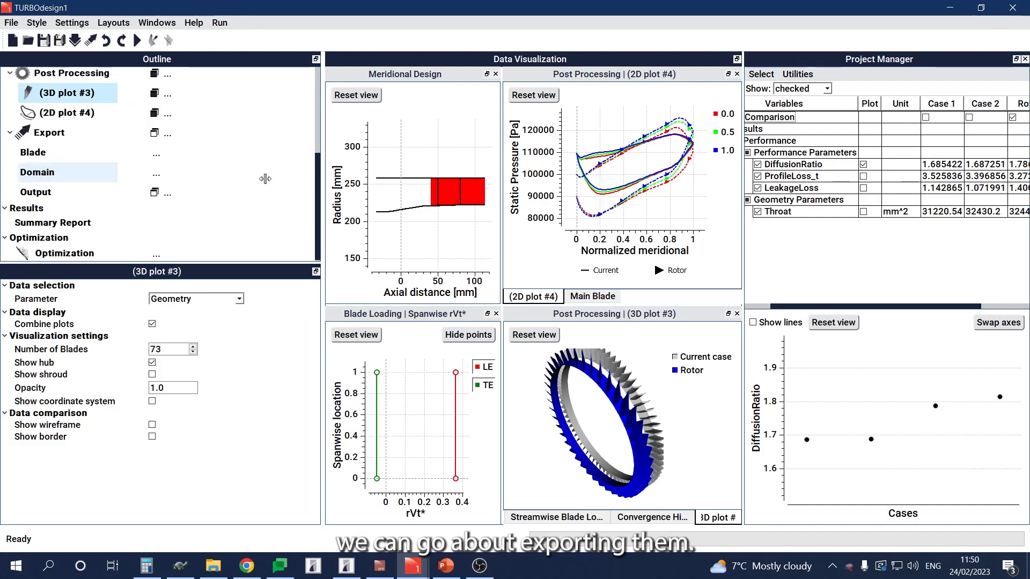
scroll(265, 179, down, 1)
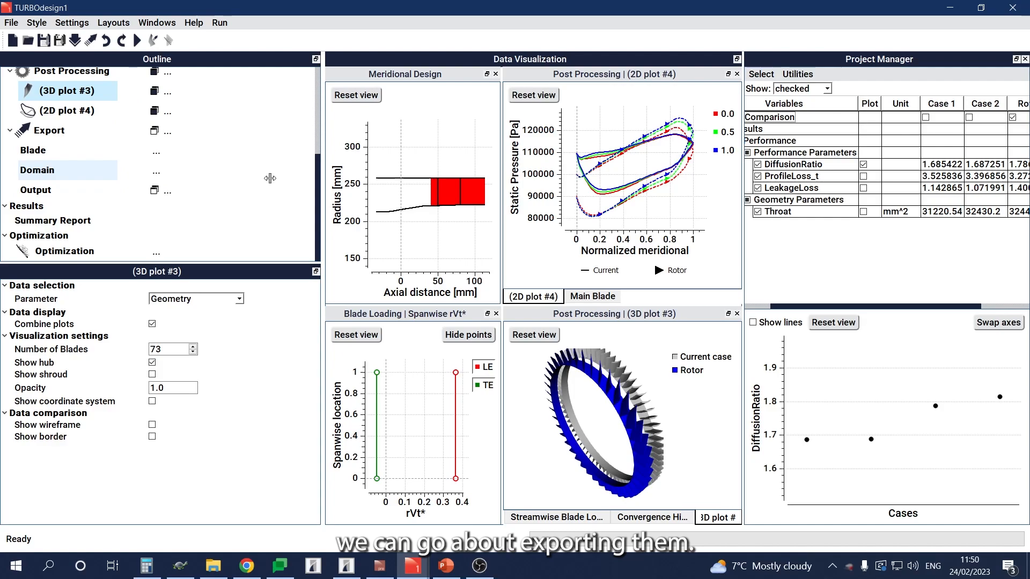
click(51, 151)
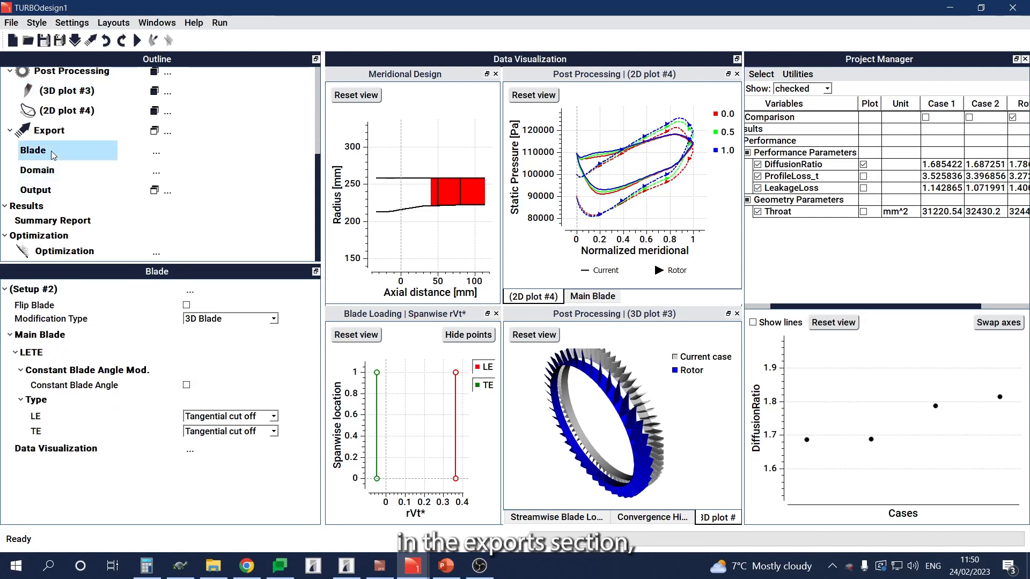
click(240, 419)
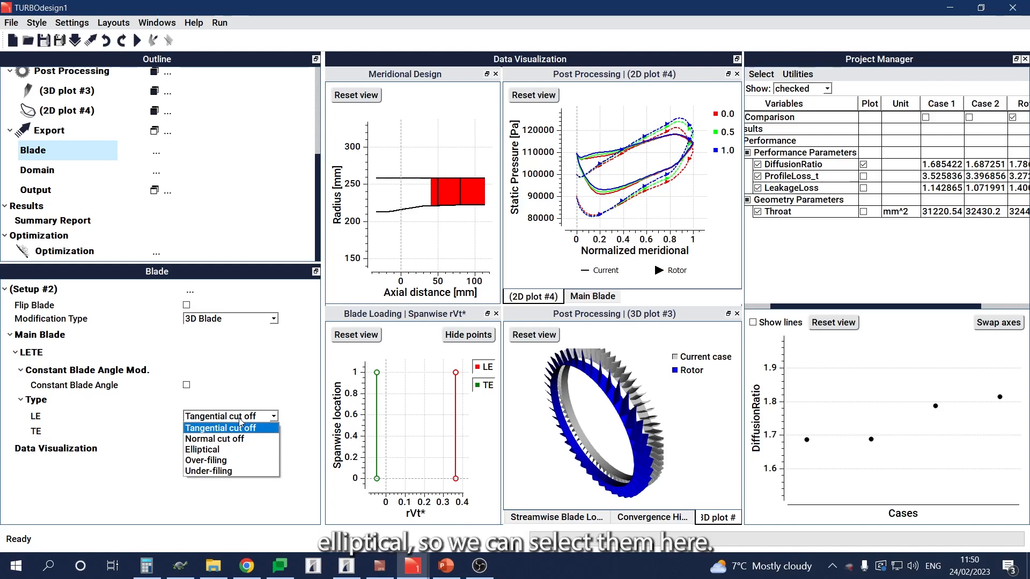
click(239, 421)
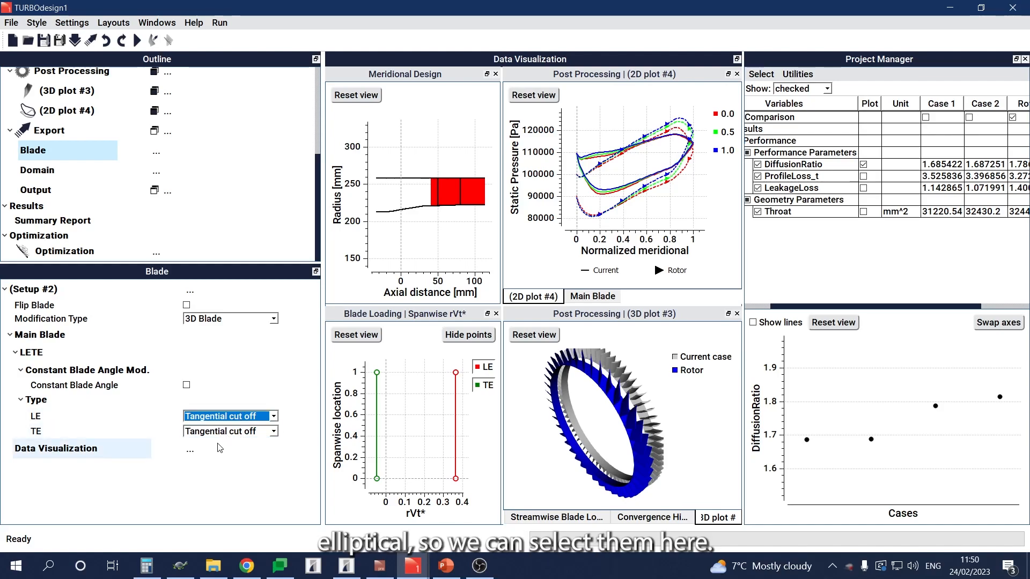
Step: Set the export domain type to CFD single passage
click(85, 170)
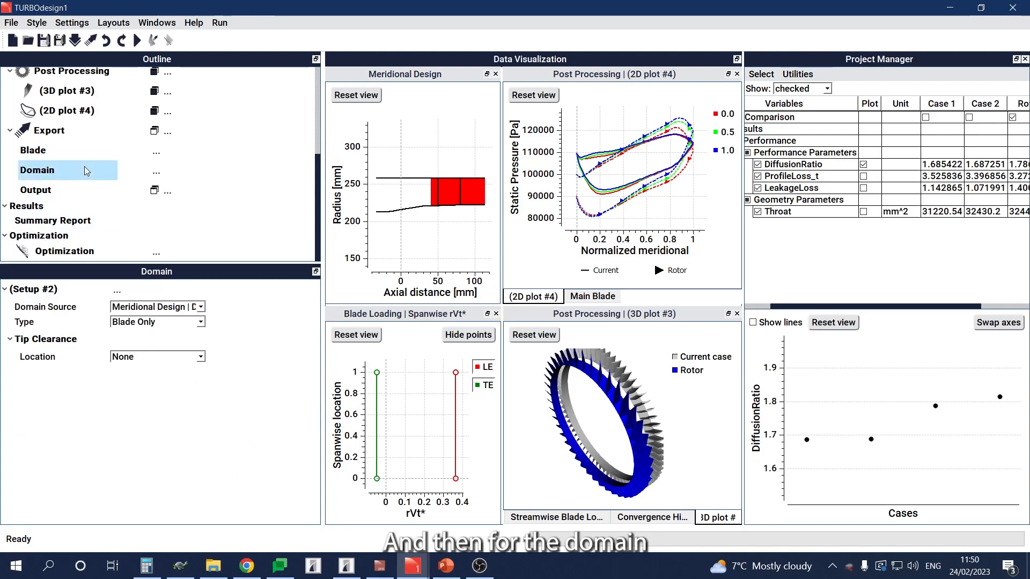
click(165, 322)
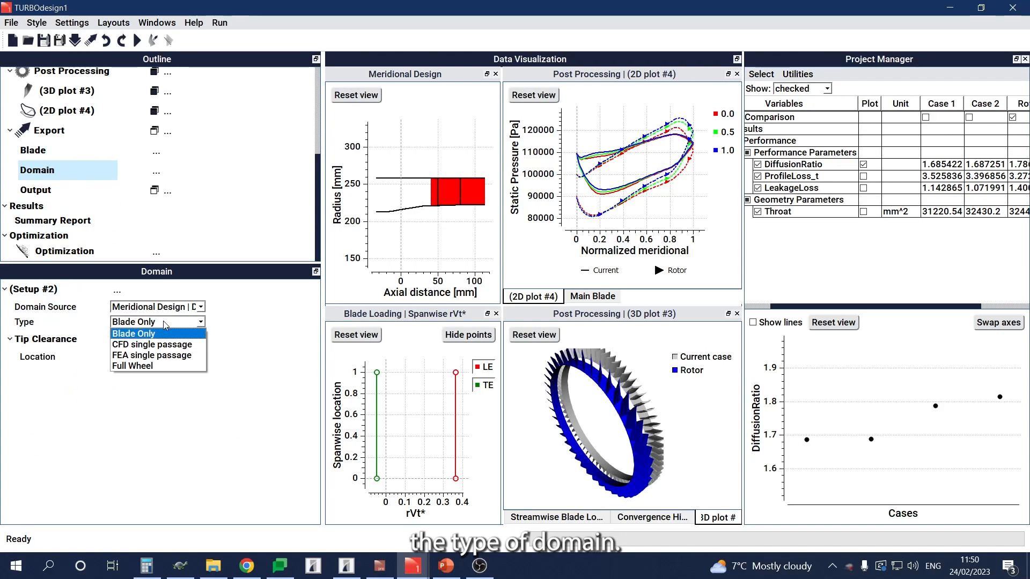
click(164, 348)
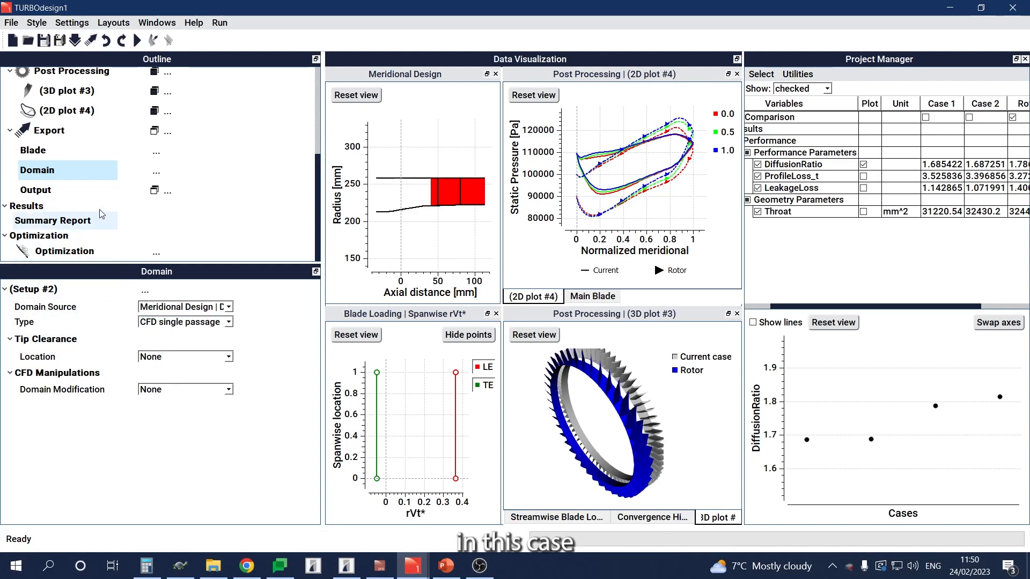
Step: Review the available output formats in the export output settings, keeping the TURBOdesign Blade format
click(78, 194)
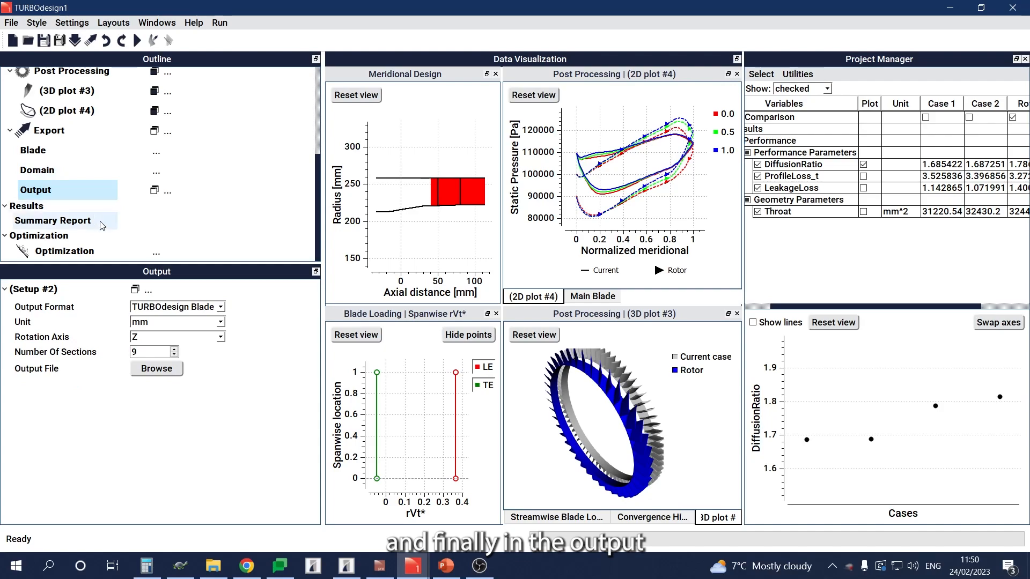
click(179, 308)
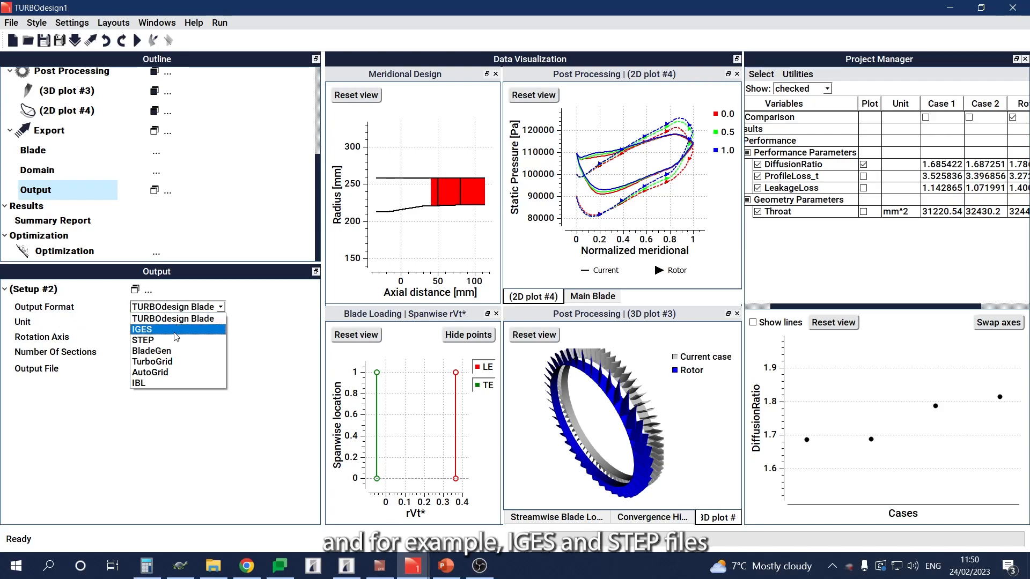
click(176, 361)
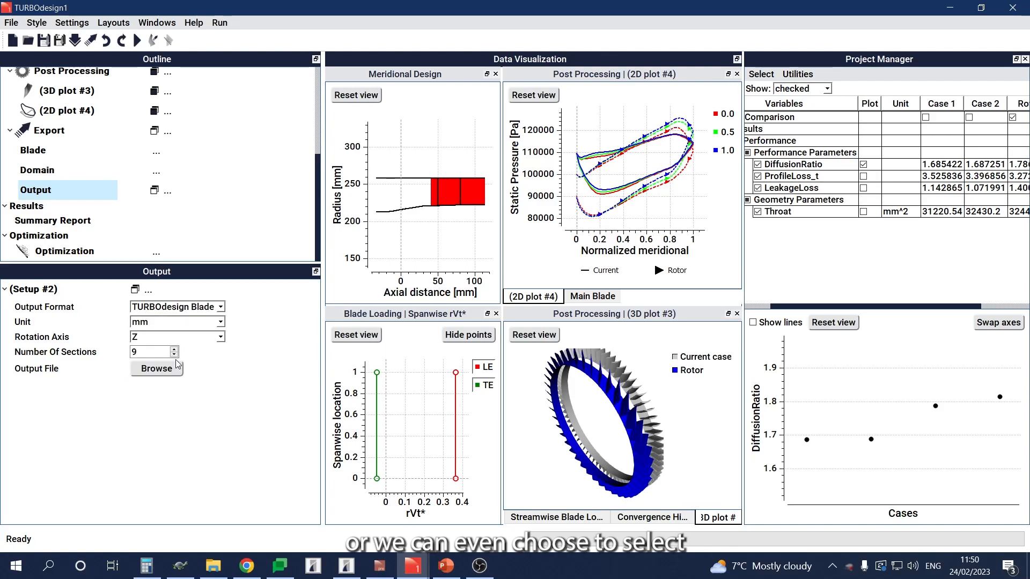